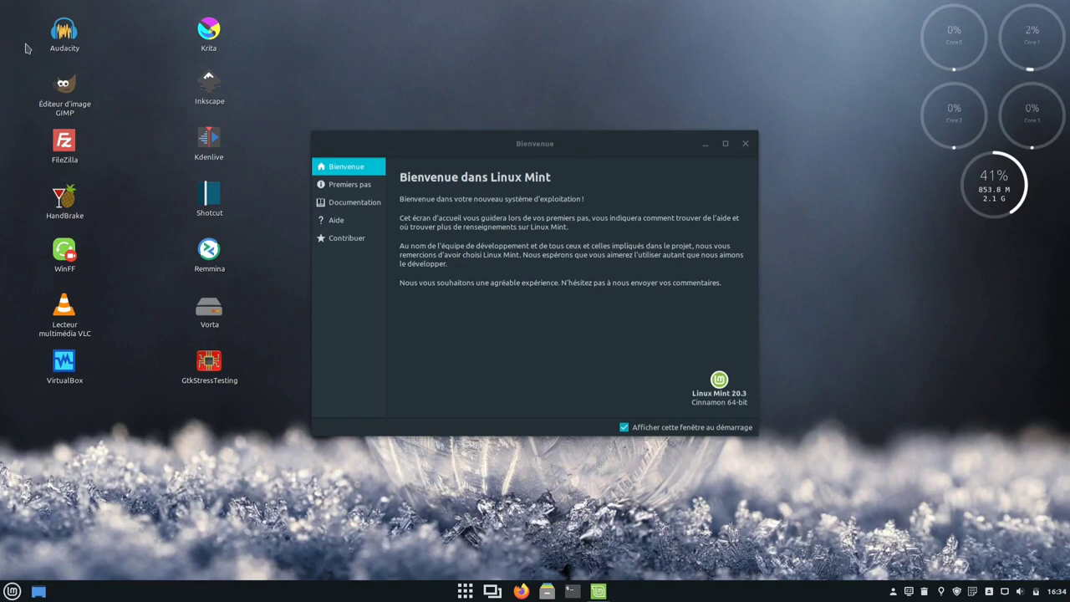
drag(31, 12, 123, 445)
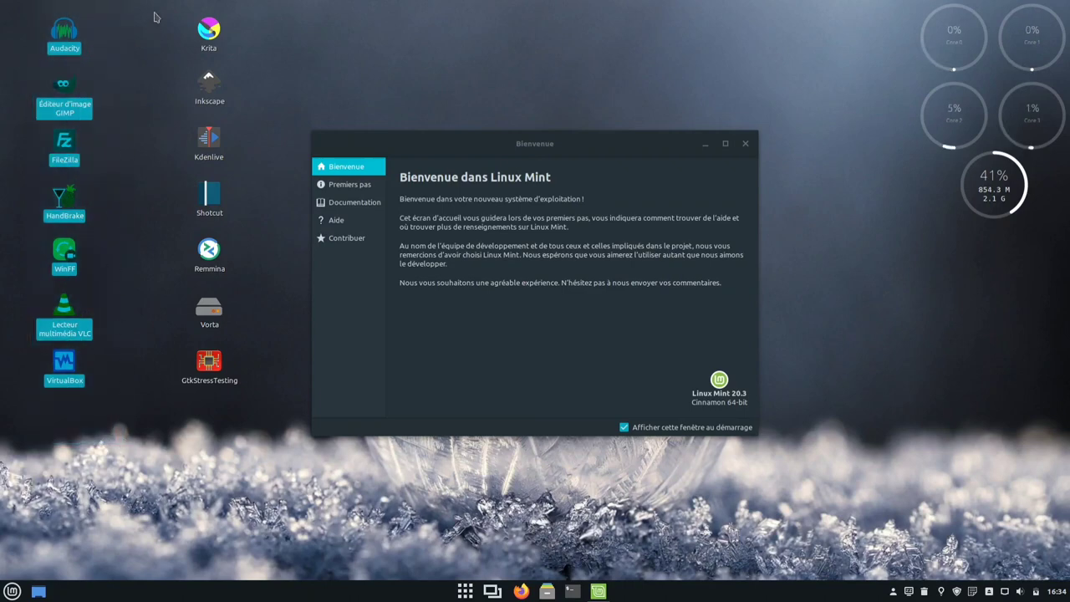
drag(156, 15, 249, 432)
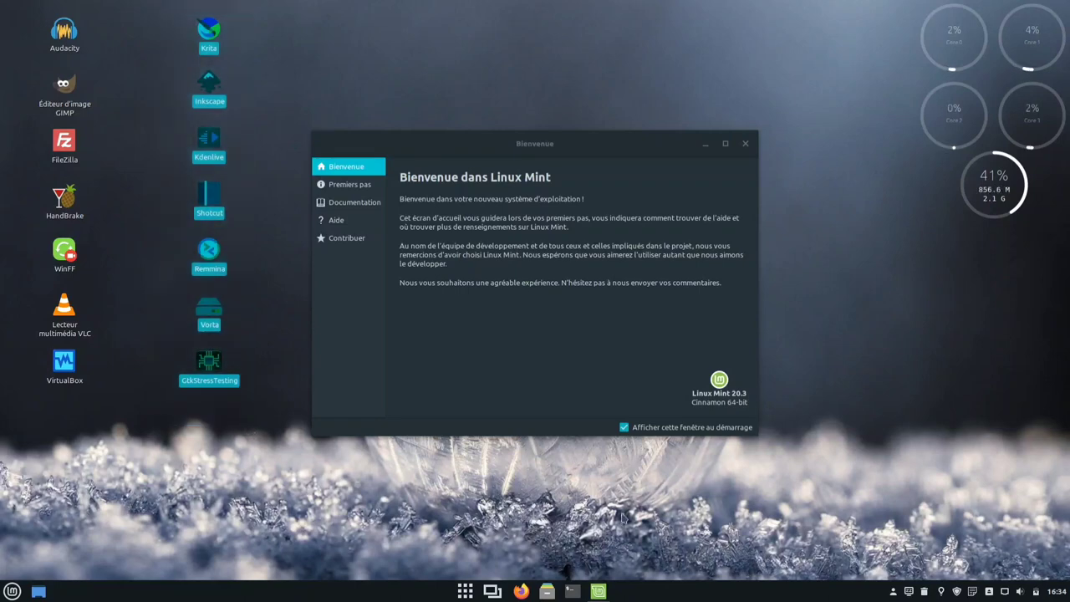
click(778, 508)
Step: Open the Update Manager's software sources with the account password, examine the PPAs and additional repositories, and close both windows
click(957, 591)
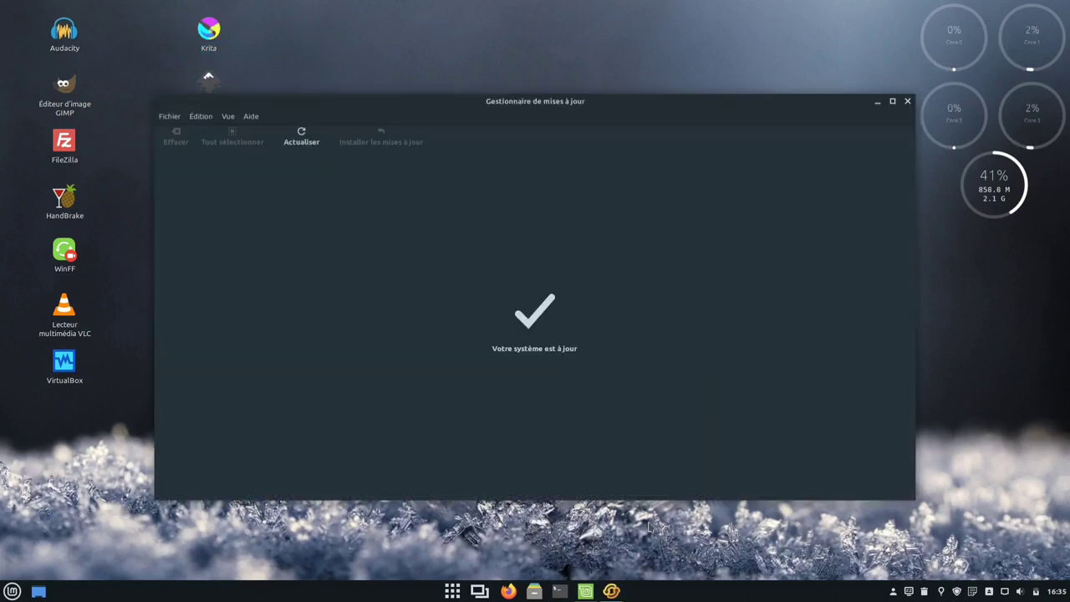
click(203, 118)
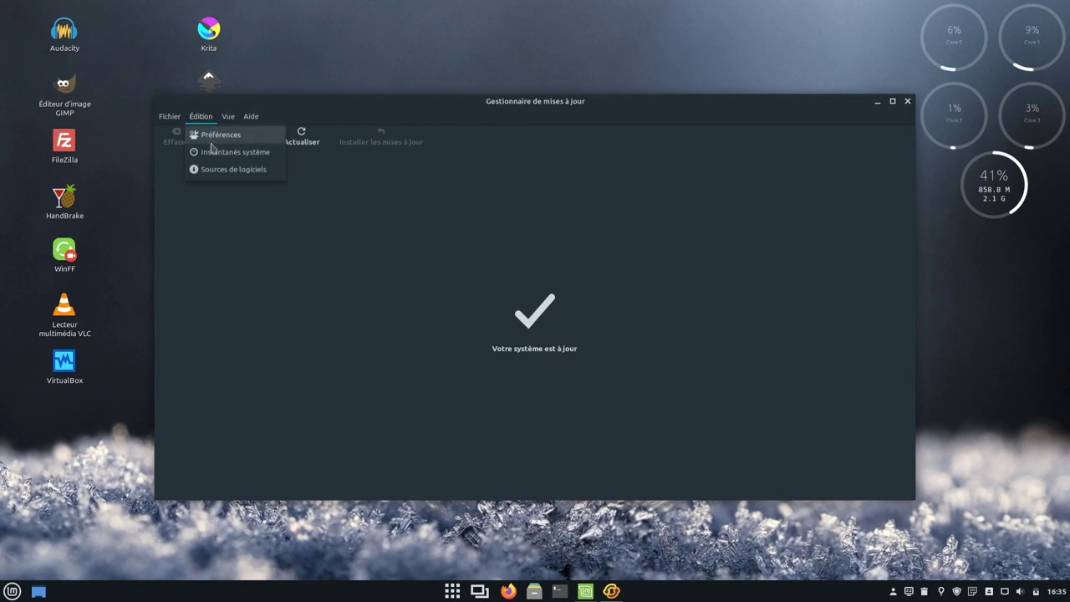
click(220, 169)
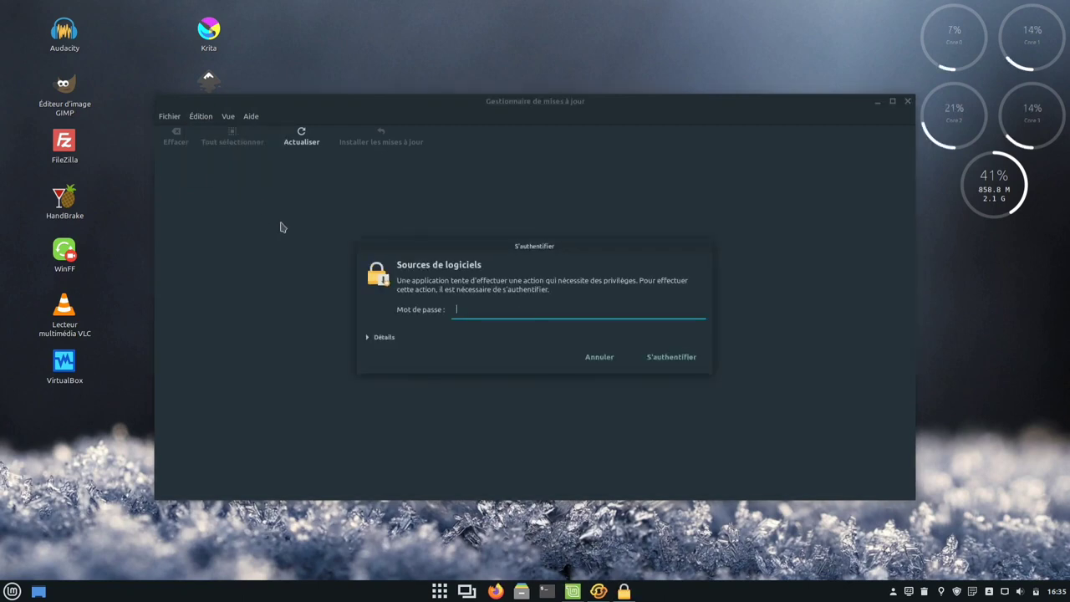
text(******)
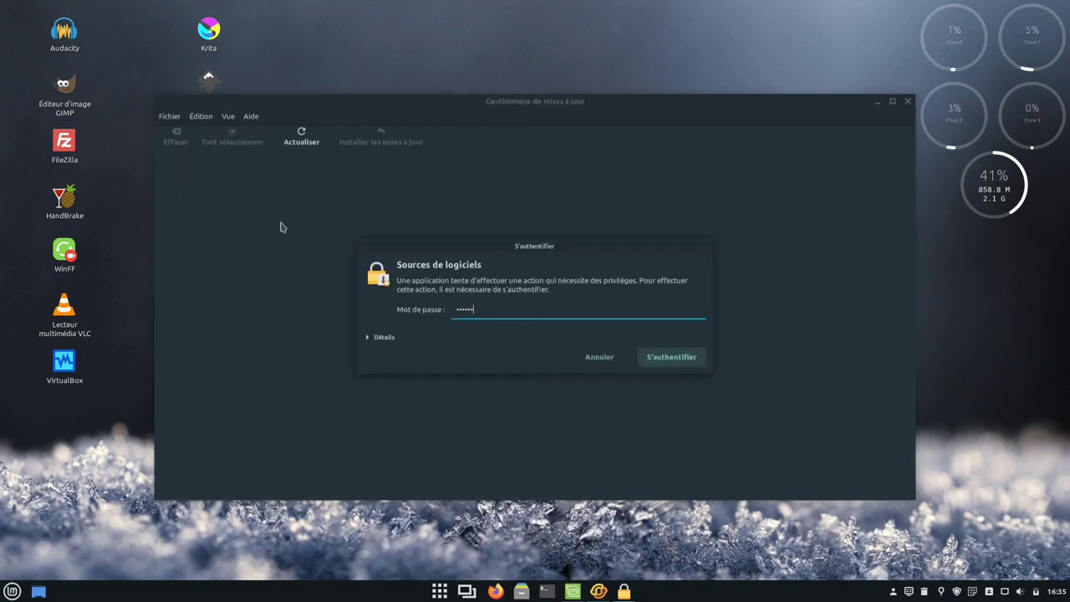
key(Return)
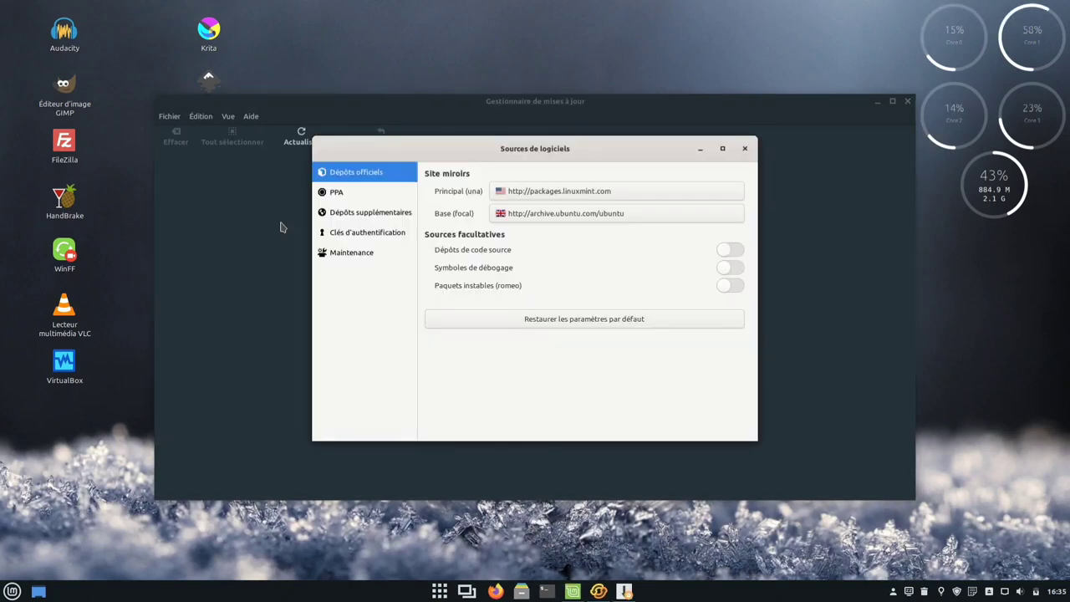
click(346, 193)
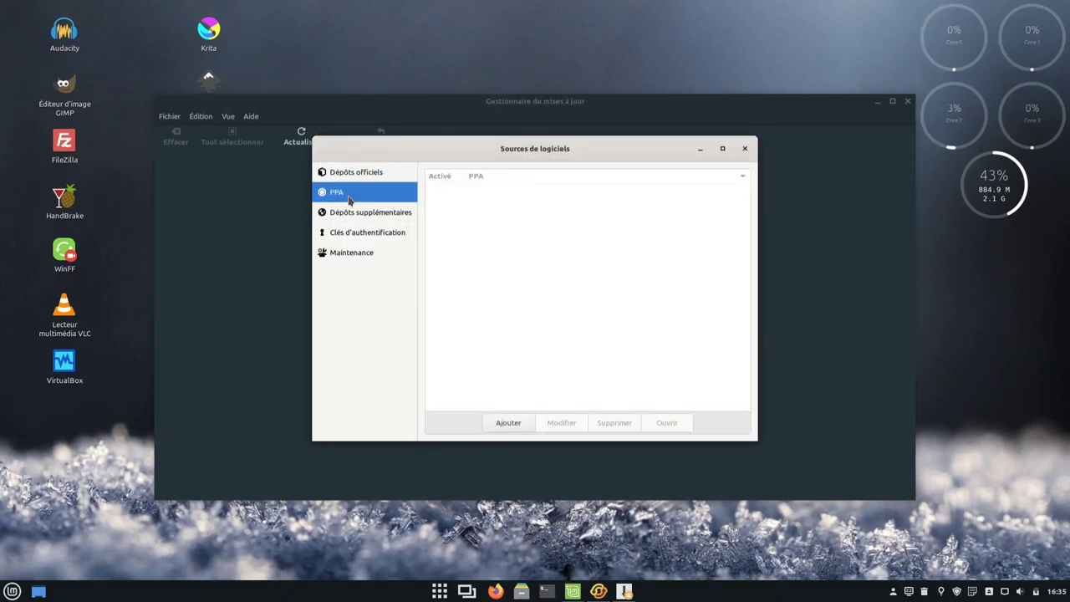
click(351, 217)
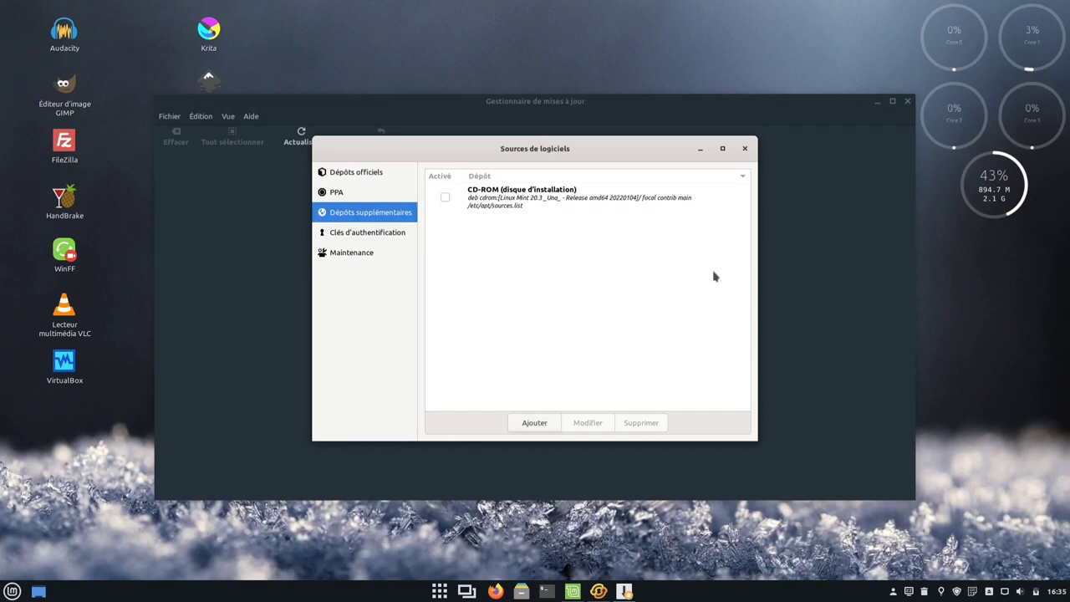
click(744, 149)
click(908, 100)
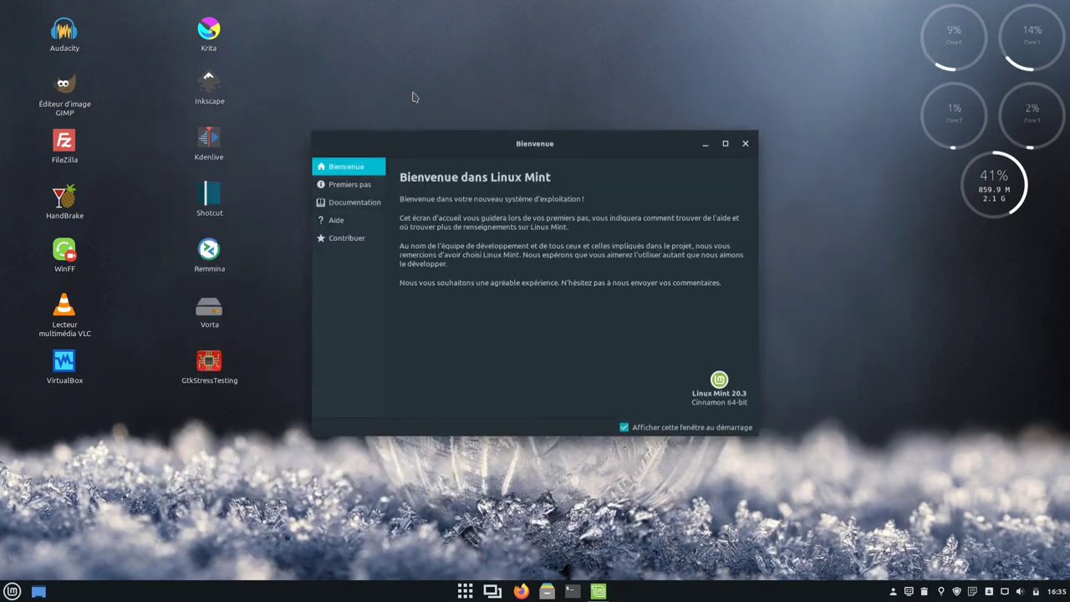
Step: Open the Software Manager, look through the Flatpak category, and close it
drag(25, 17, 276, 455)
click(12, 591)
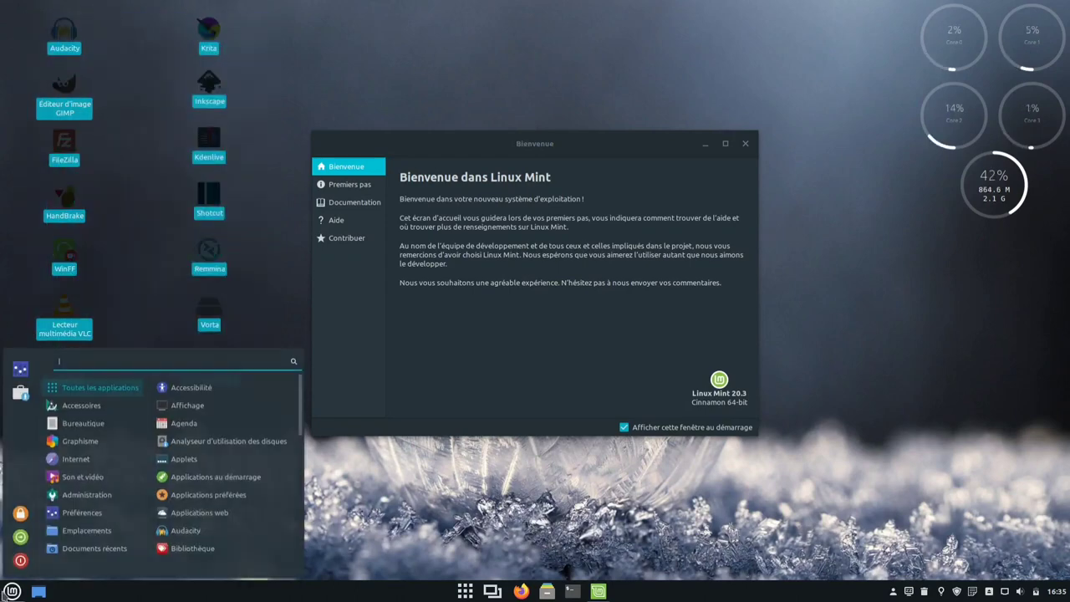
click(20, 392)
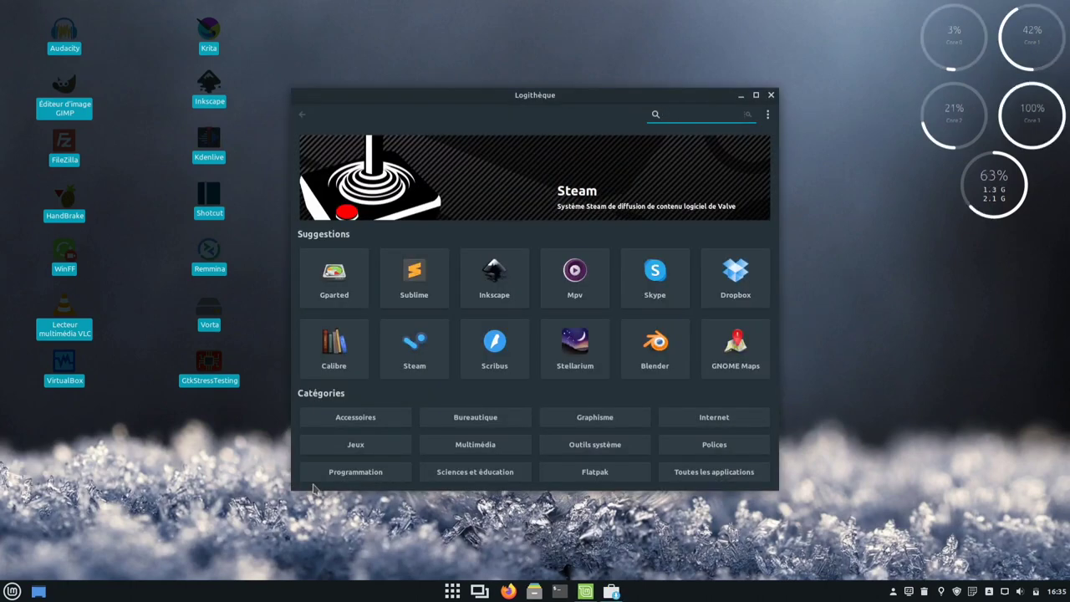
click(606, 473)
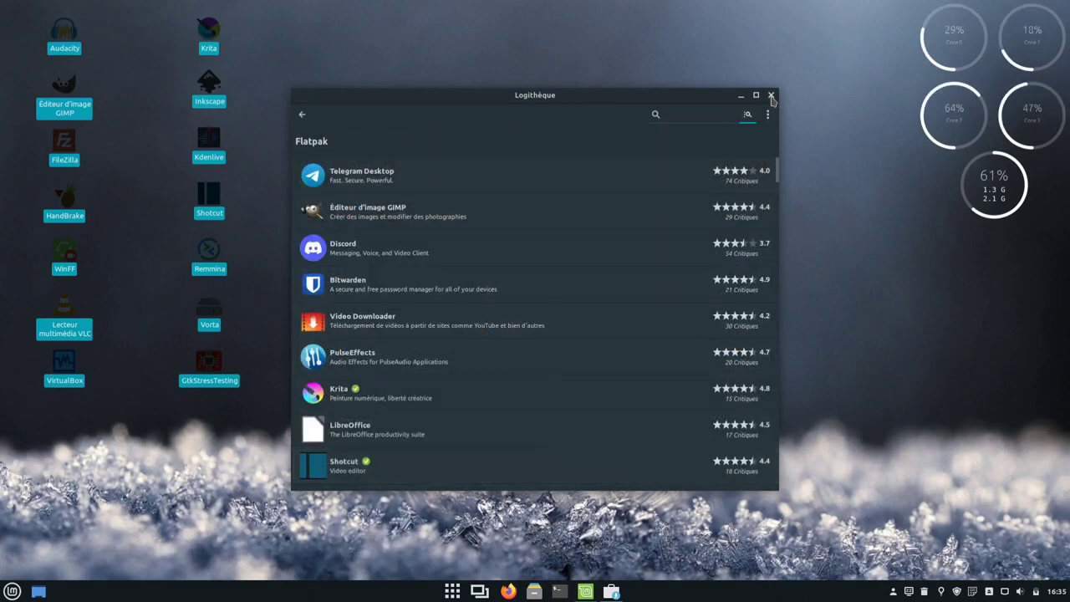
click(771, 95)
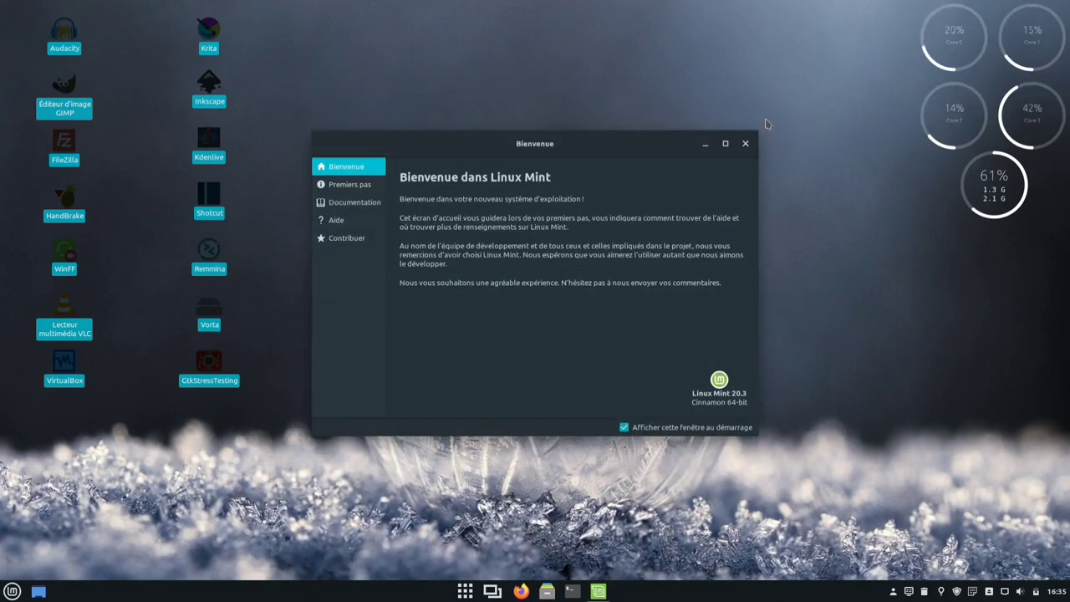
Step: Close the welcome window and run sudo apt update in a terminal, entering the account password
click(745, 143)
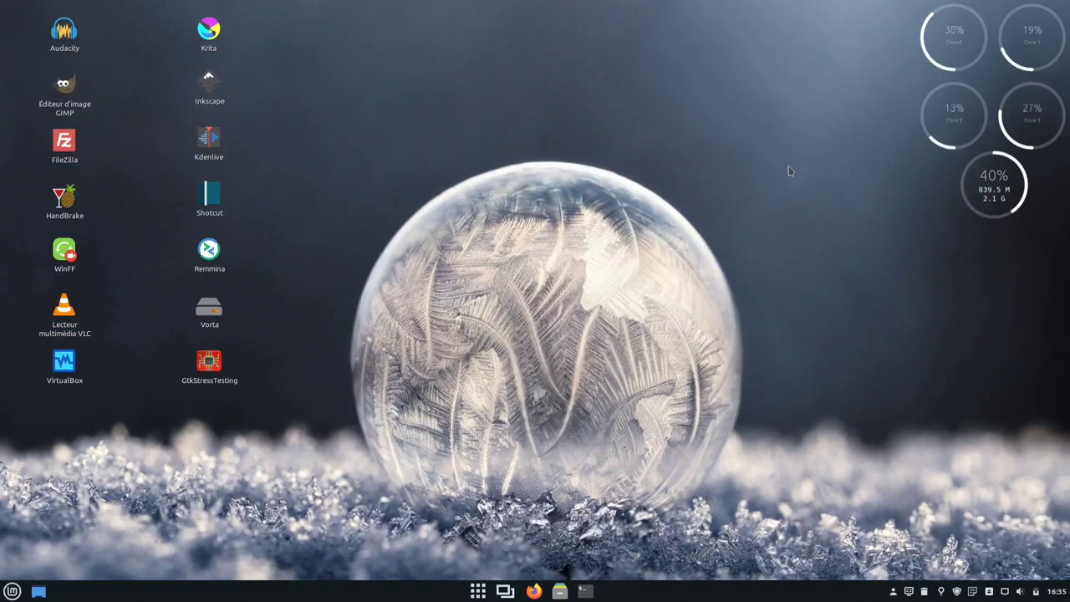
click(588, 592)
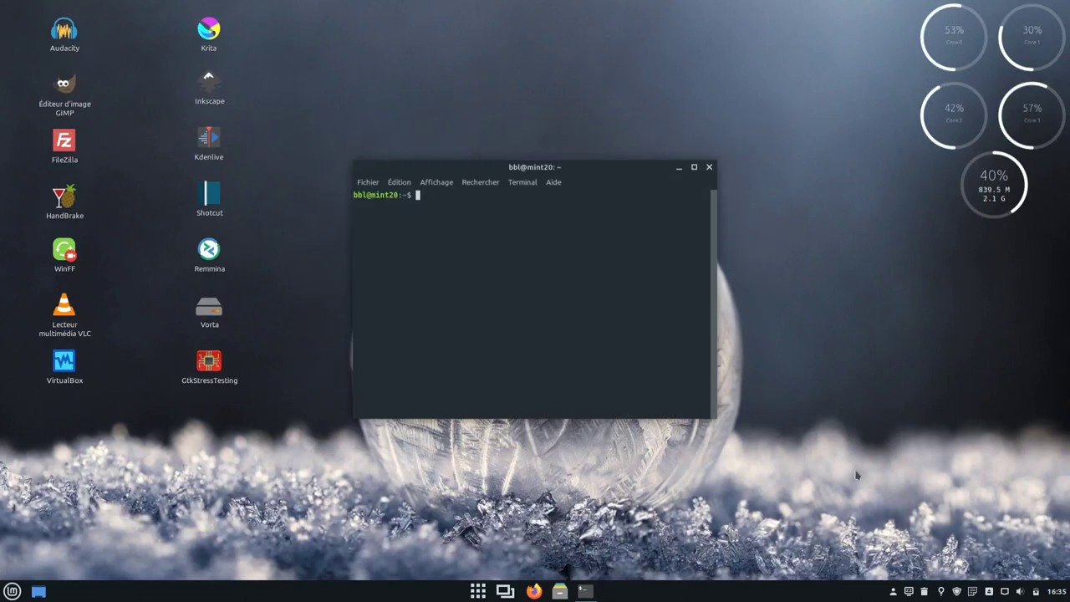
text(su)
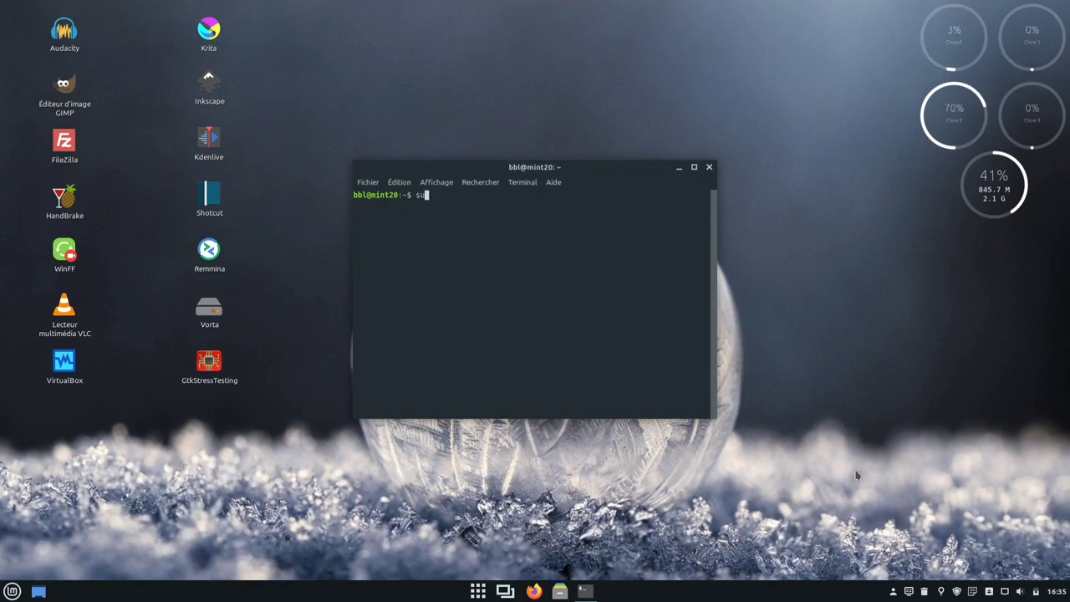
text(do apt )
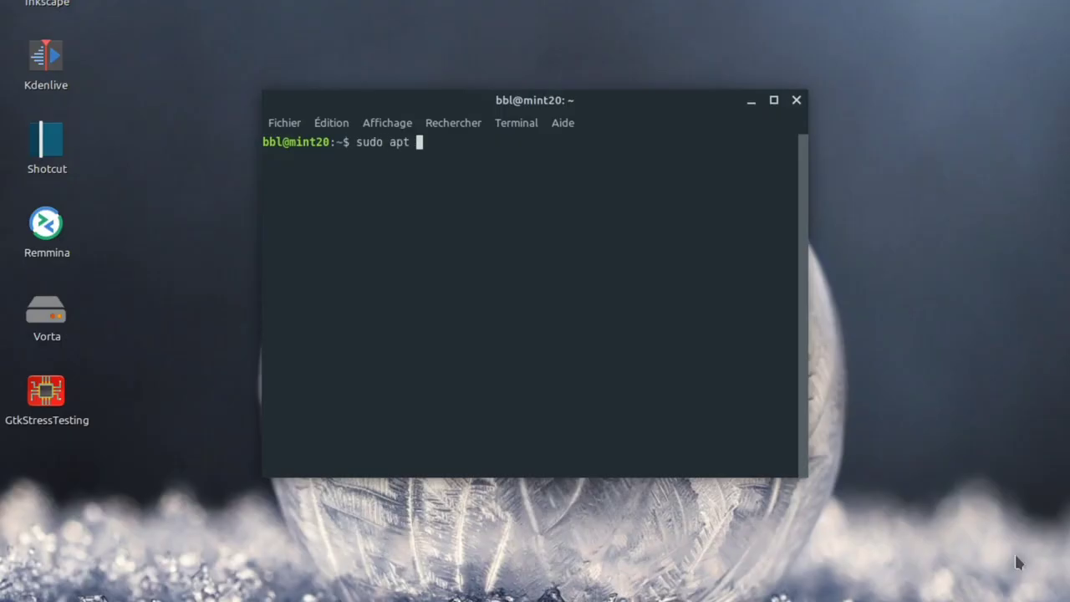
text(update)
key(Return)
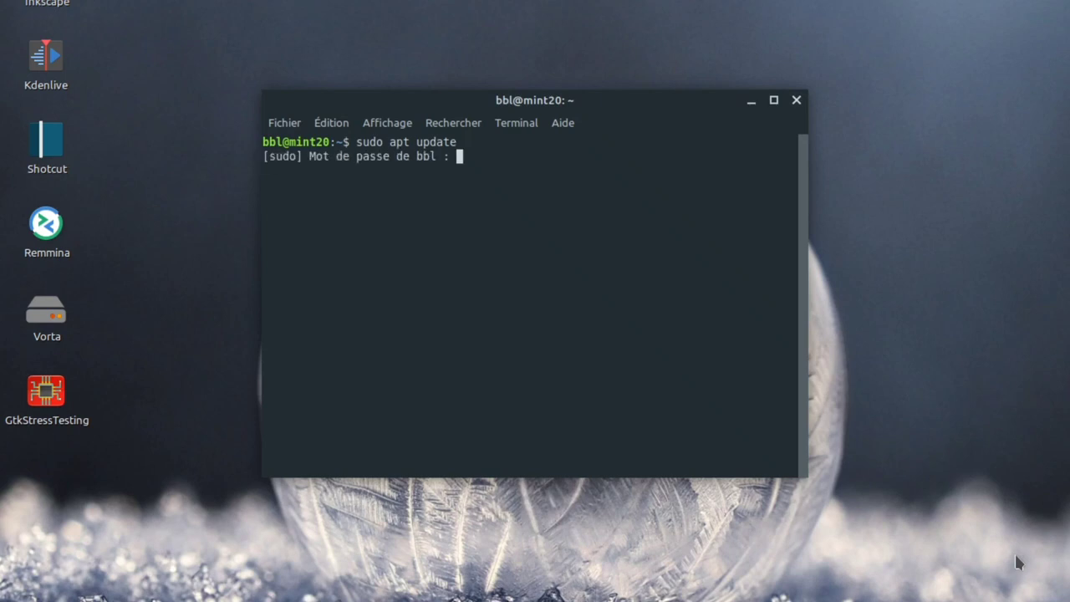
text(******)
key(Return)
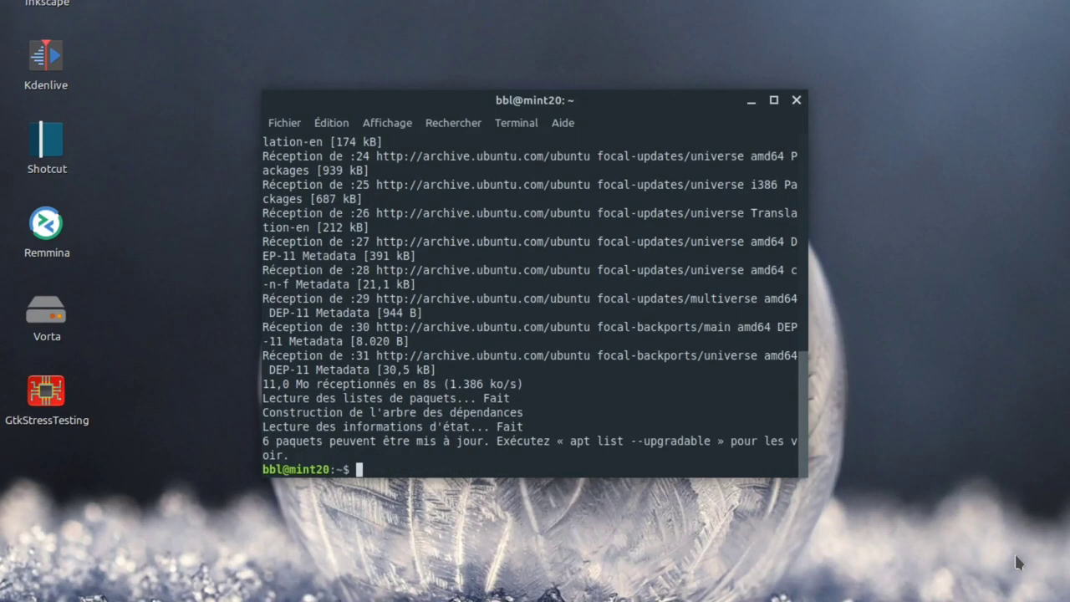
Step: Install the pending package updates with sudo apt upgrade, accepting the default answer
text(sudo apt upgrade)
key(Return)
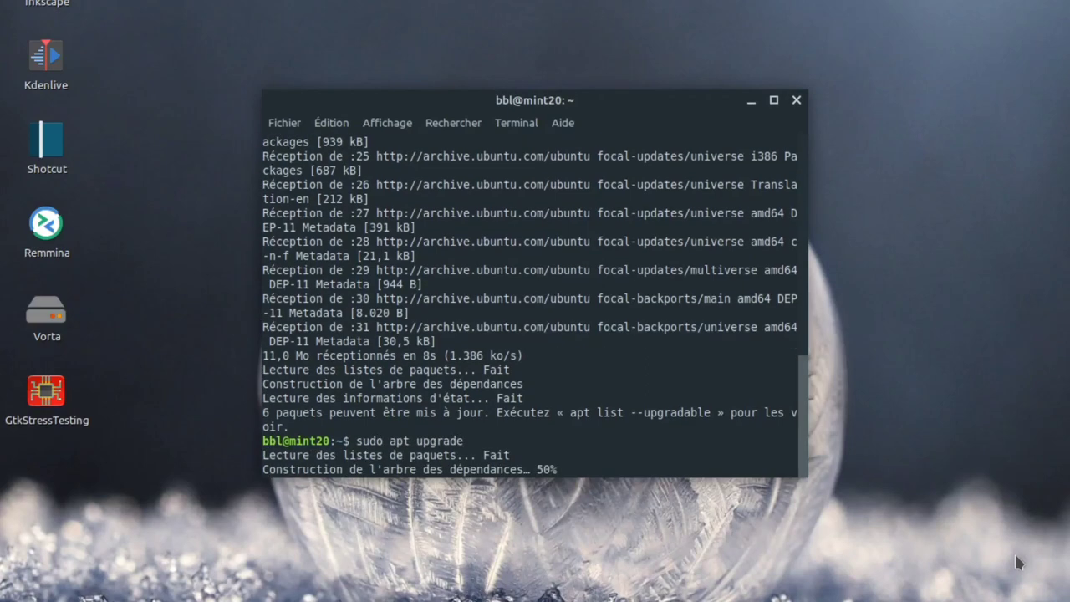
key(Return)
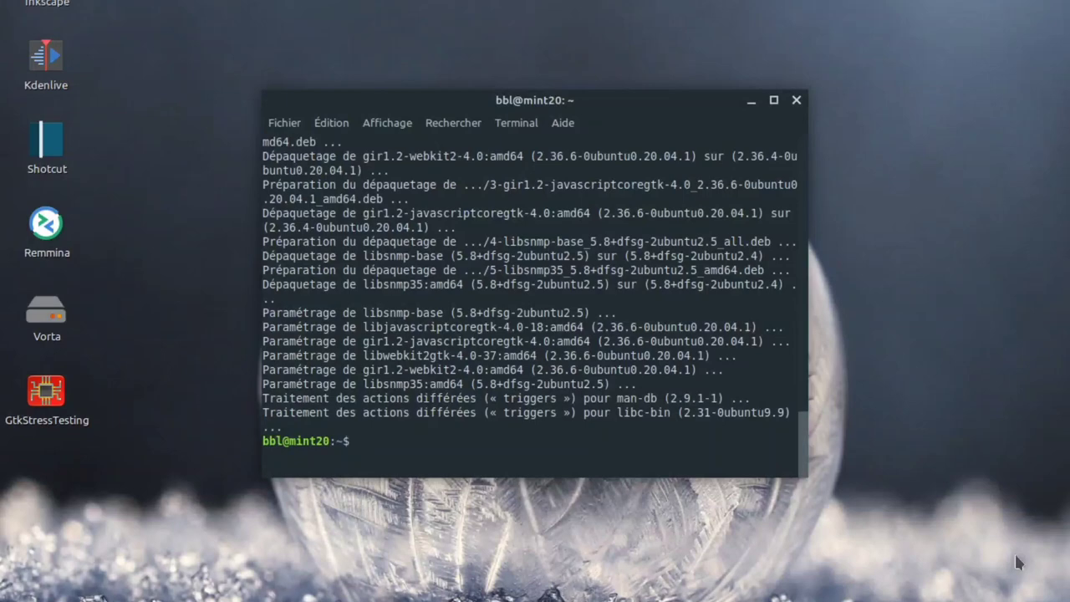
Step: Install the mintupgrade package with sudo apt install mintupgrade, accepting the additional packages
text(sudo apt install mint)
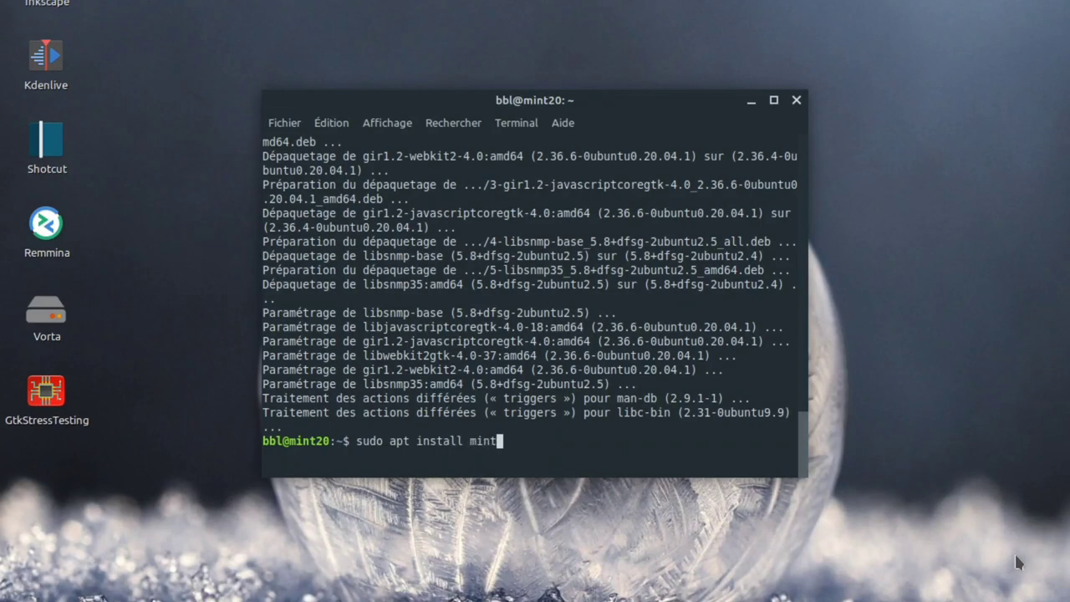
text(upgrade)
key(Return)
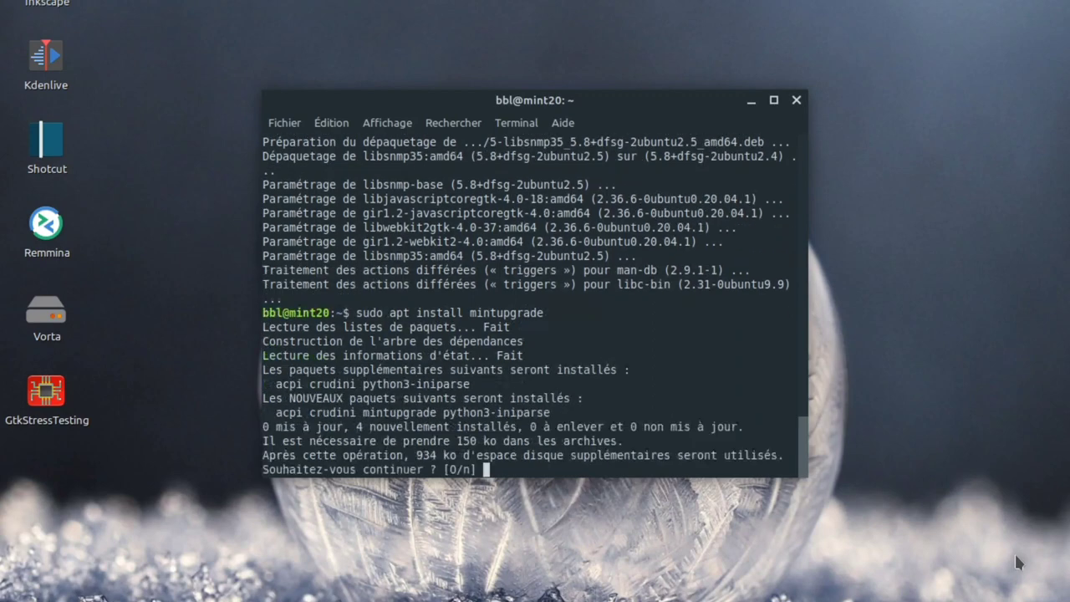
key(Return)
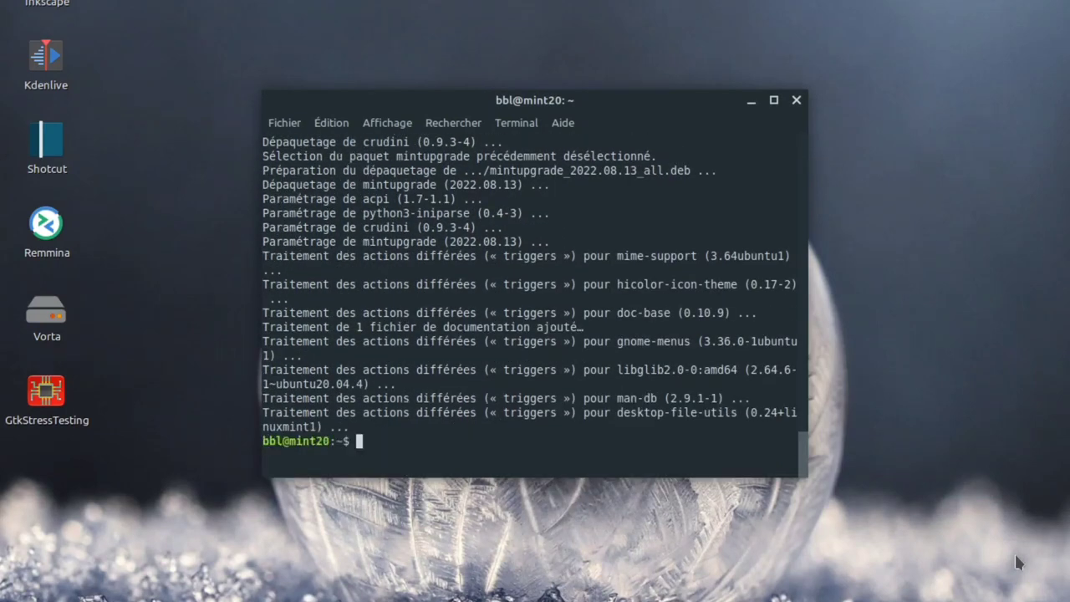
Step: Launch the upgrade tool with sudo mintupgrade and tile its window side by side with the terminal
text(sudo mintupgrade)
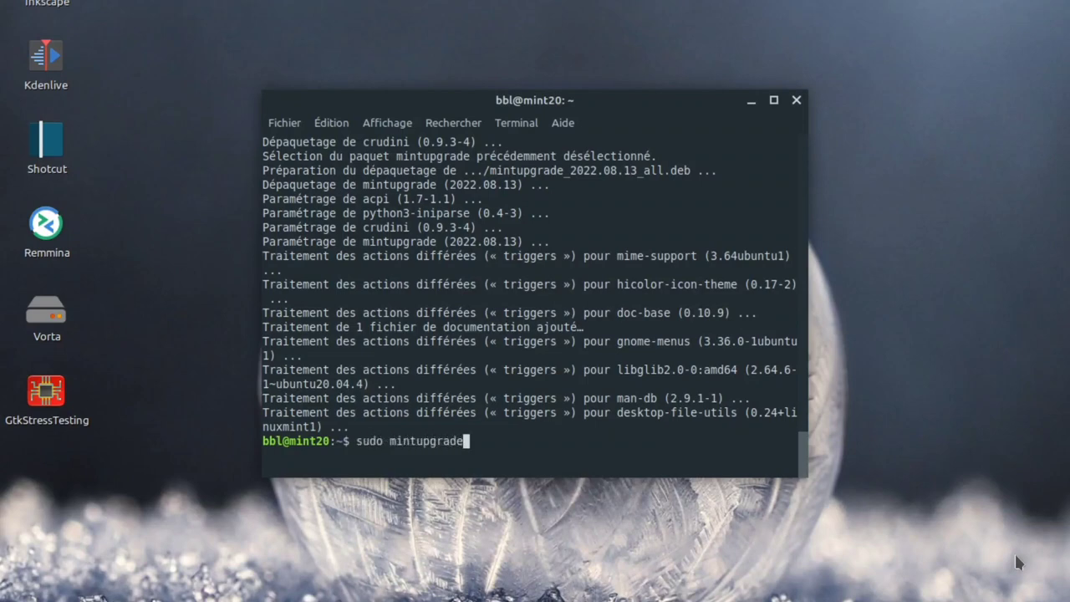
key(Return)
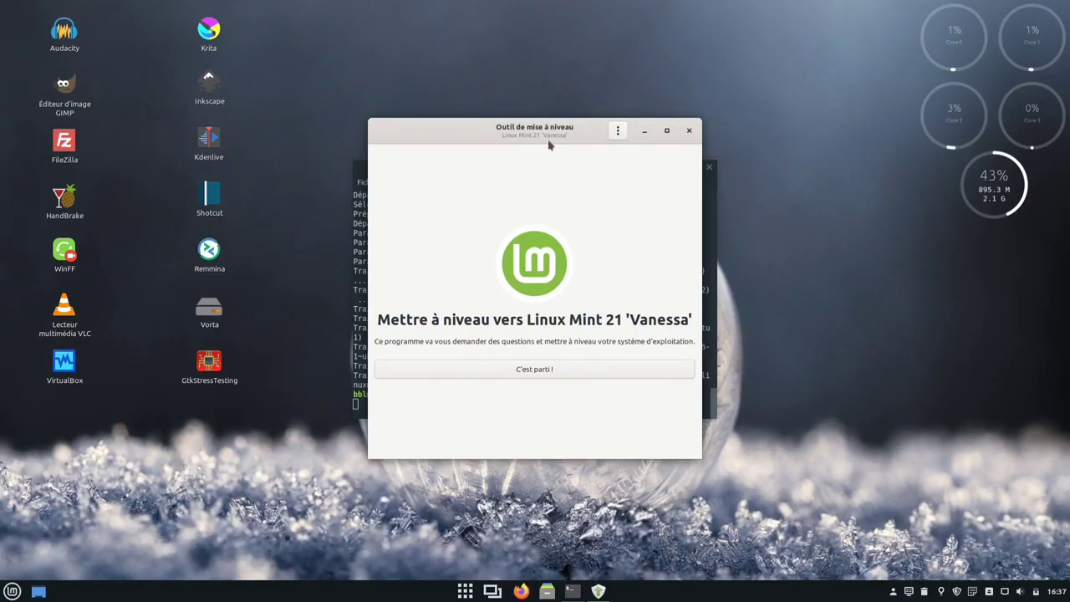
drag(485, 136, 1066, 174)
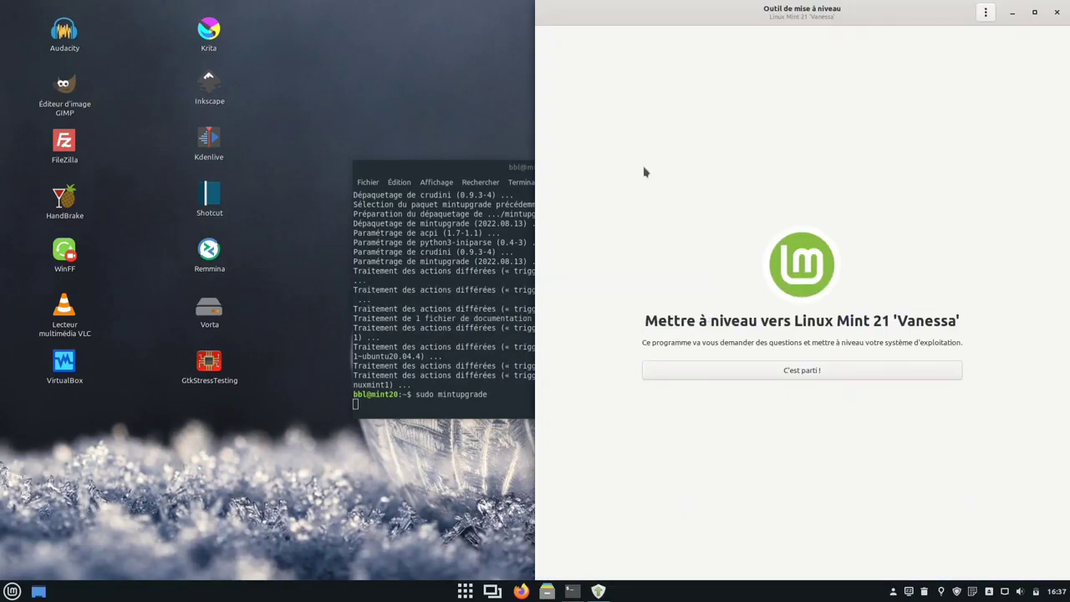
drag(489, 175, 2, 247)
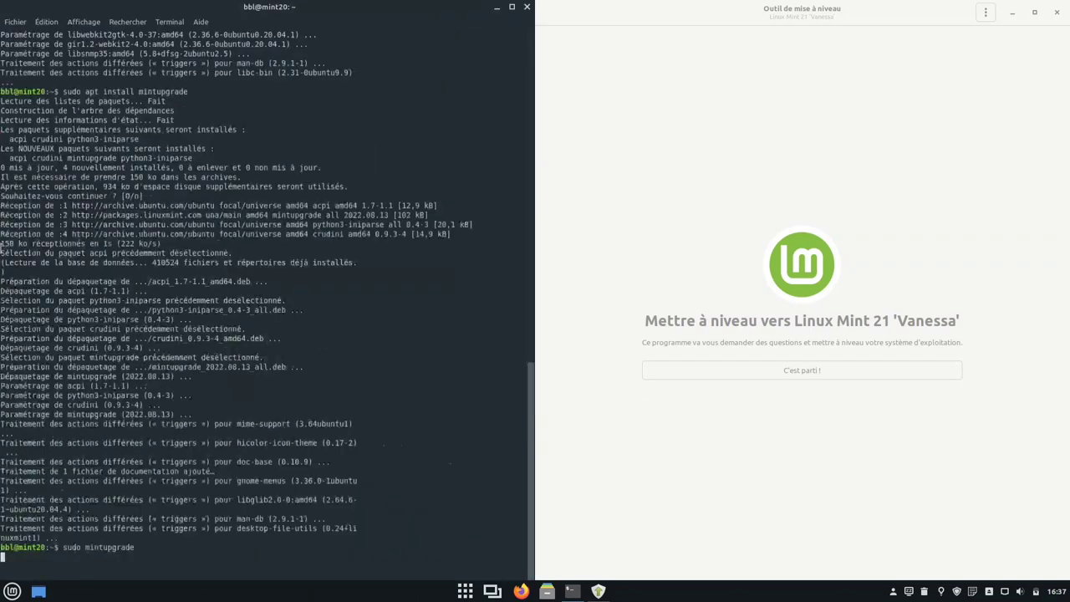
Step: Open Timeshift with the account password, check the existing system snapshots, and close it
click(12, 591)
text(time)
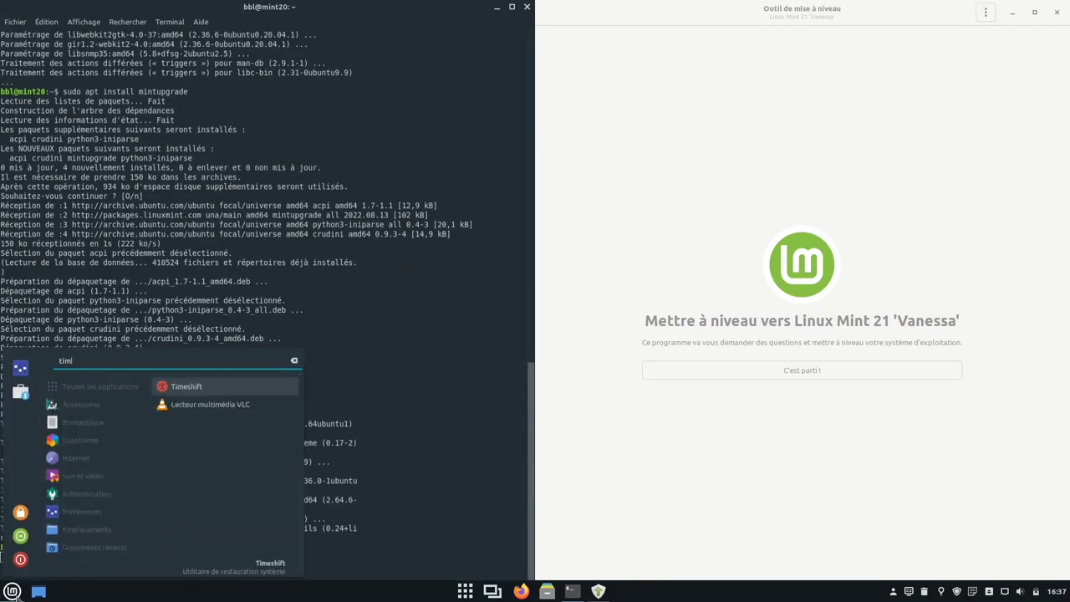
key(Return)
text(****)
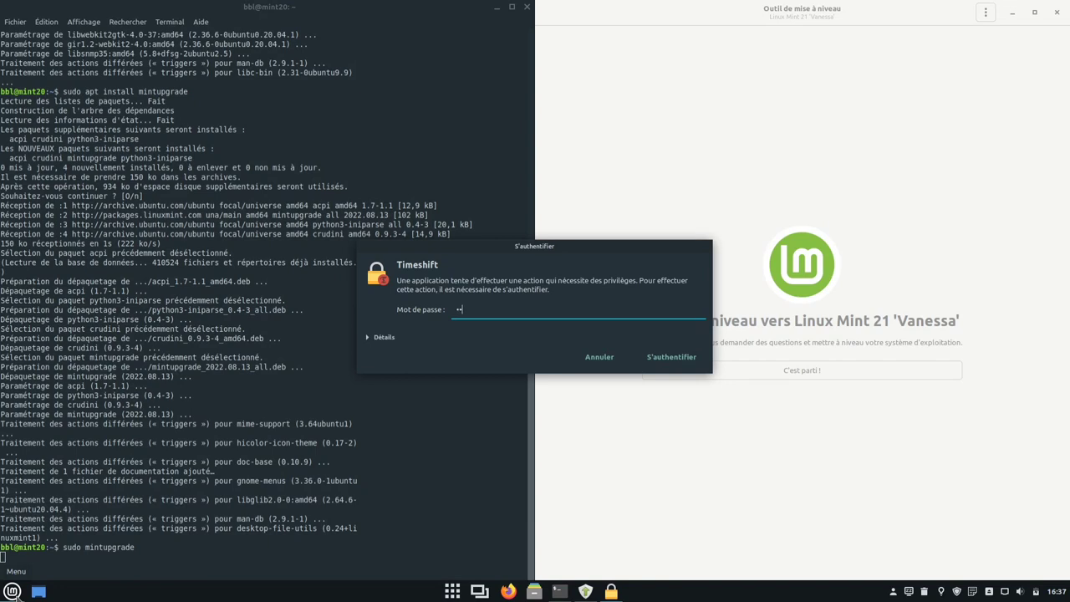
key(Return)
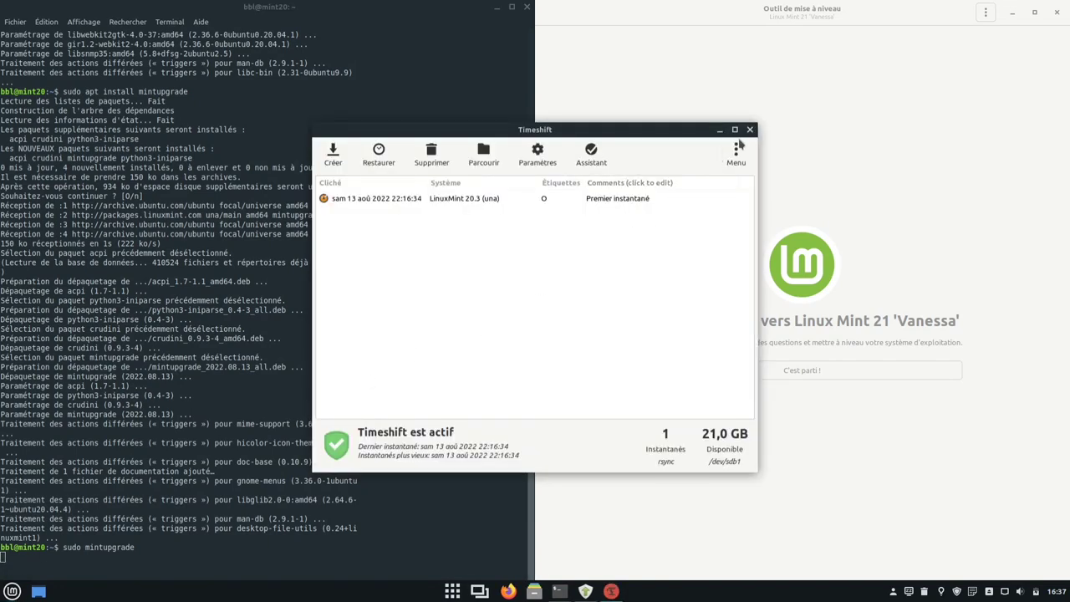
click(750, 130)
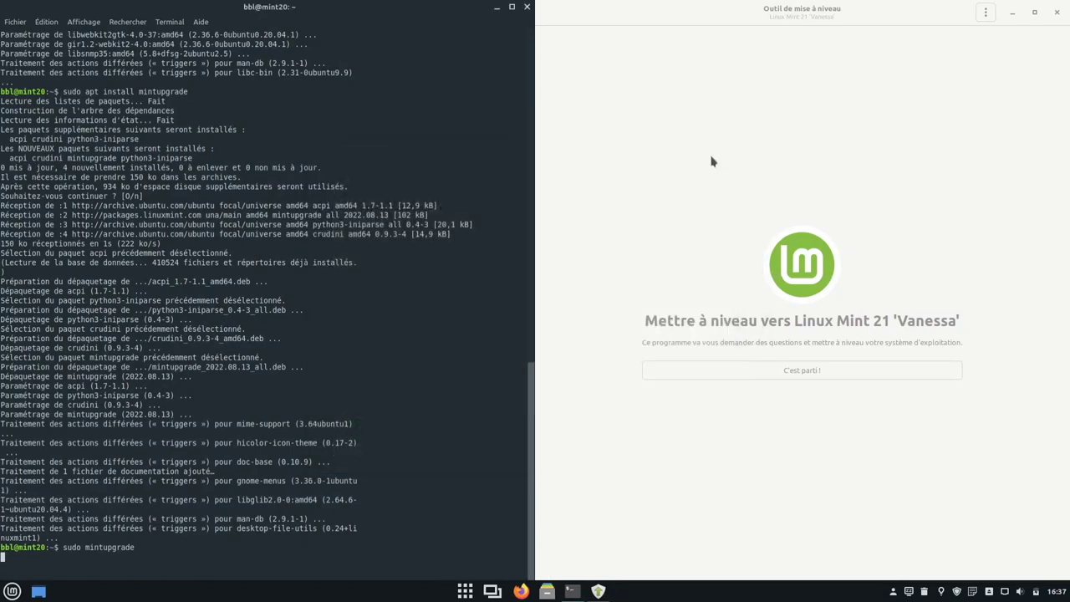
Step: Start the upgrade to Linux Mint 21 'Vanessa' and run the Phase 1 preparation tests
click(791, 369)
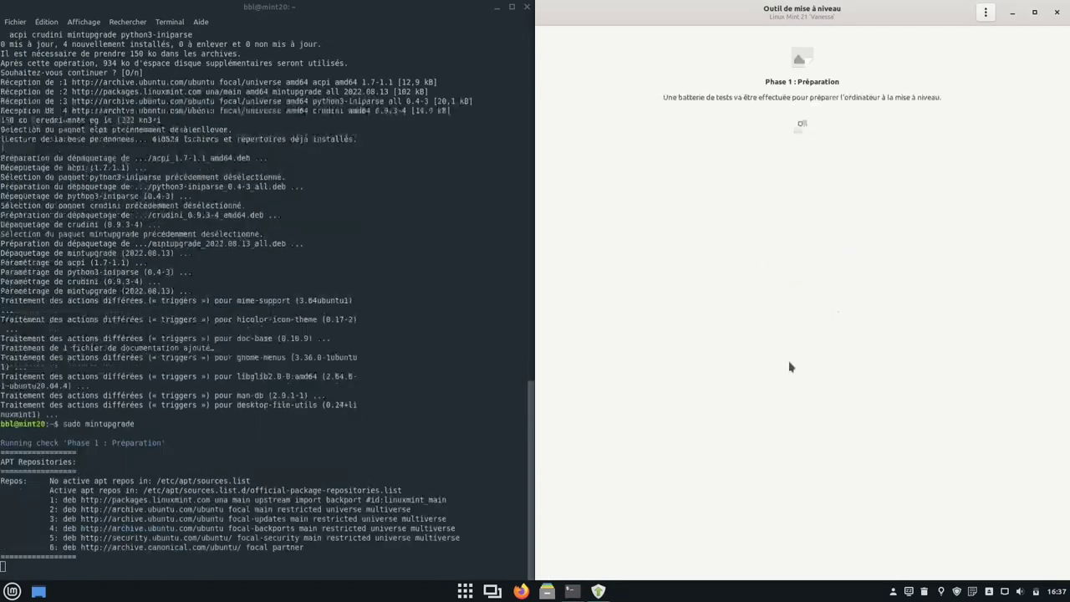
click(778, 127)
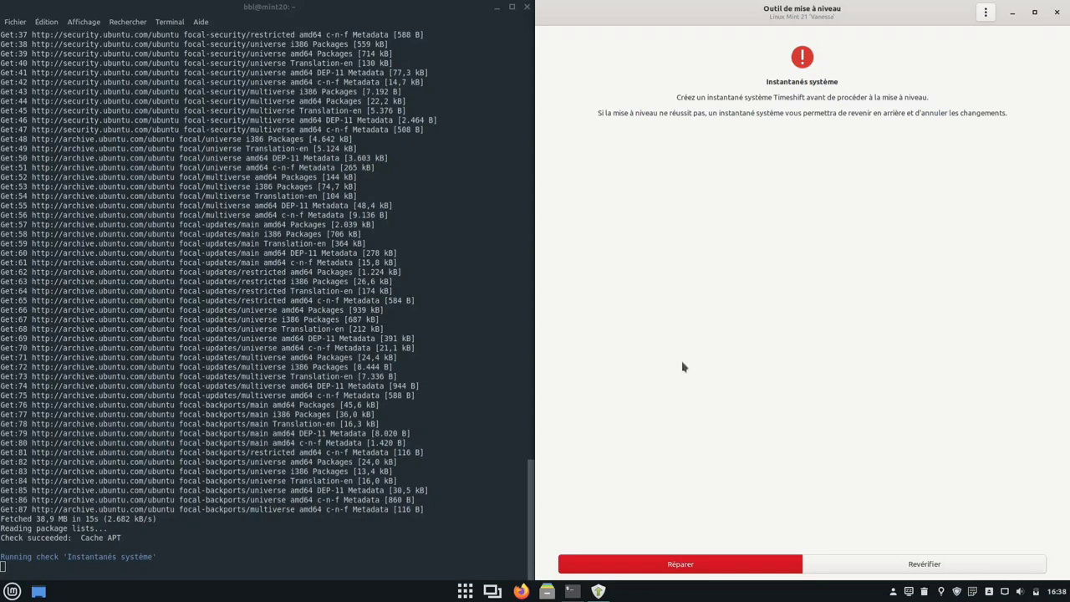
Step: Repair the system snapshot check by creating a new Timeshift snapshot, and close Timeshift
click(748, 566)
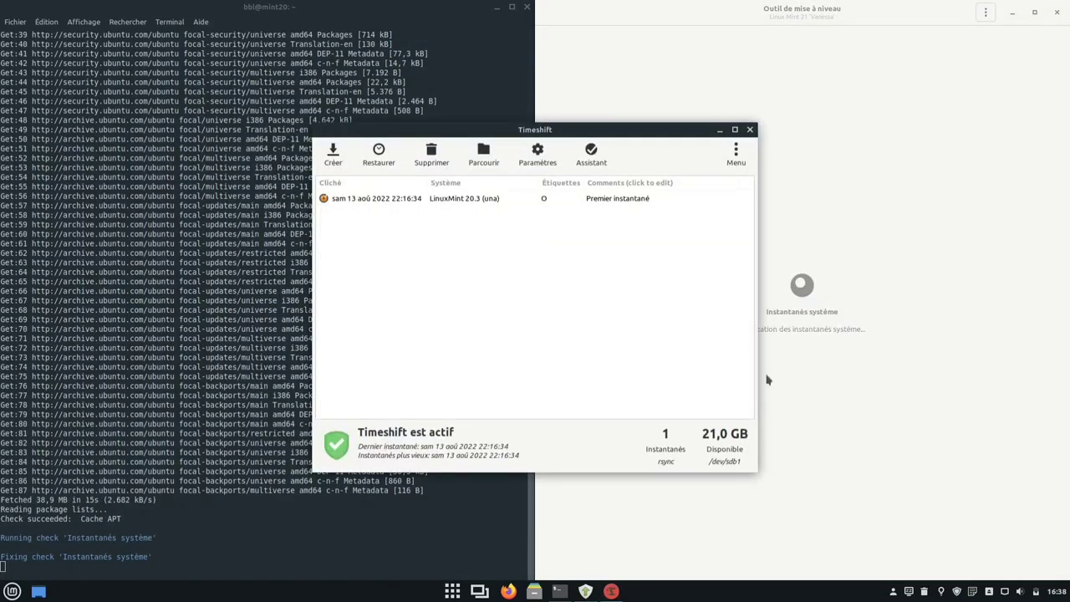
click(333, 156)
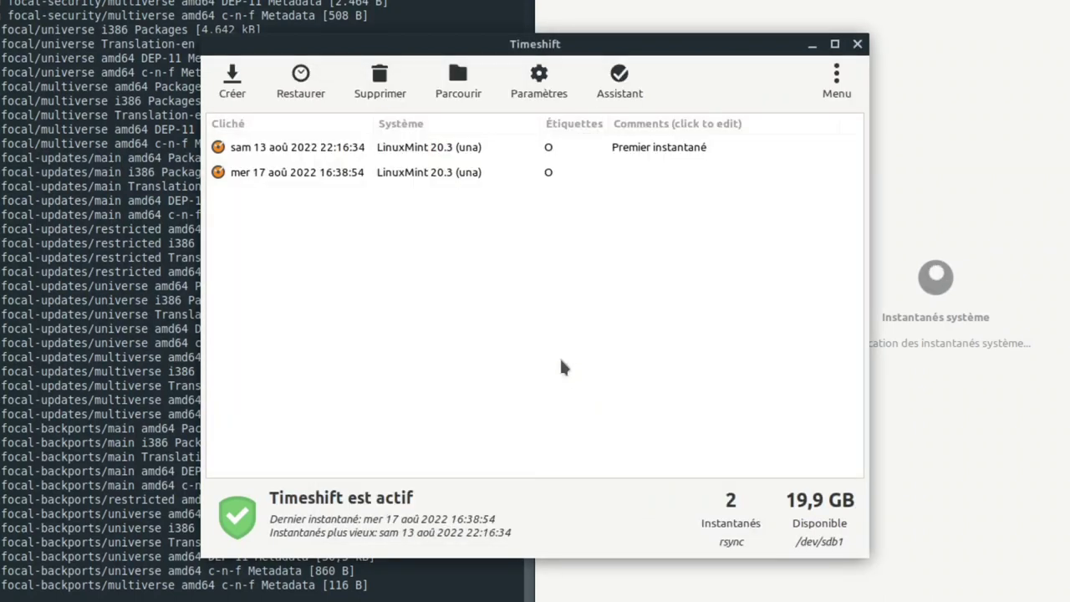
click(857, 44)
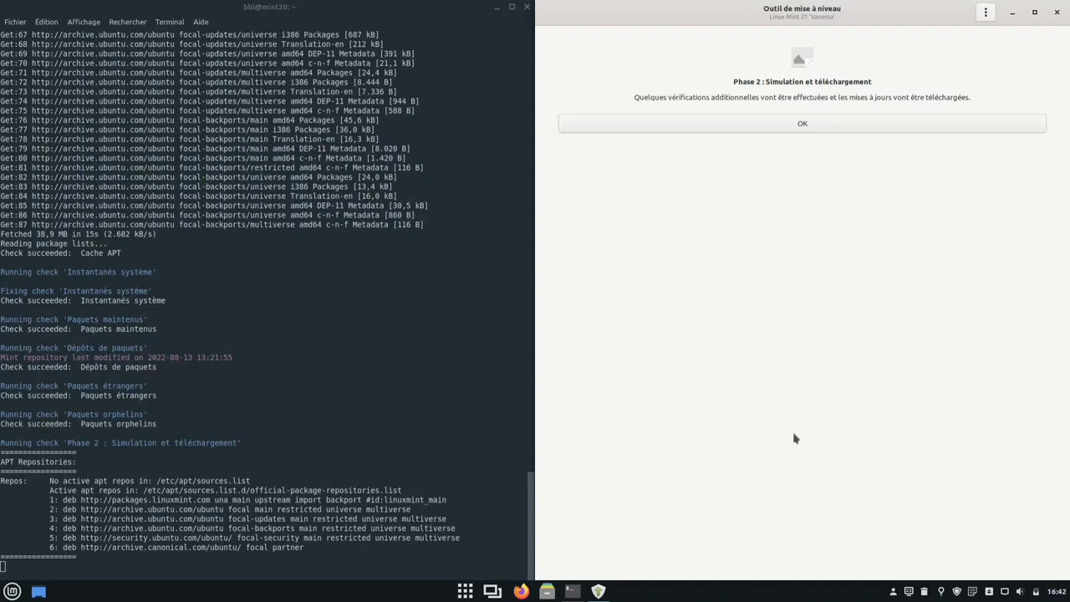
Step: Run Phase 2, approve the simulated package changes, and retry the package download check
click(783, 127)
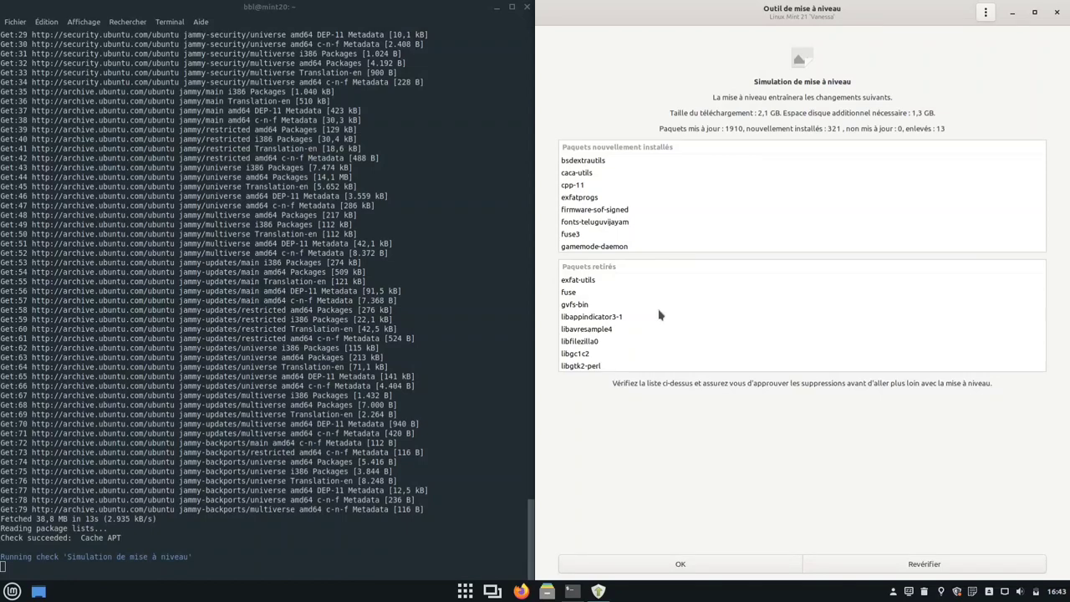
click(768, 569)
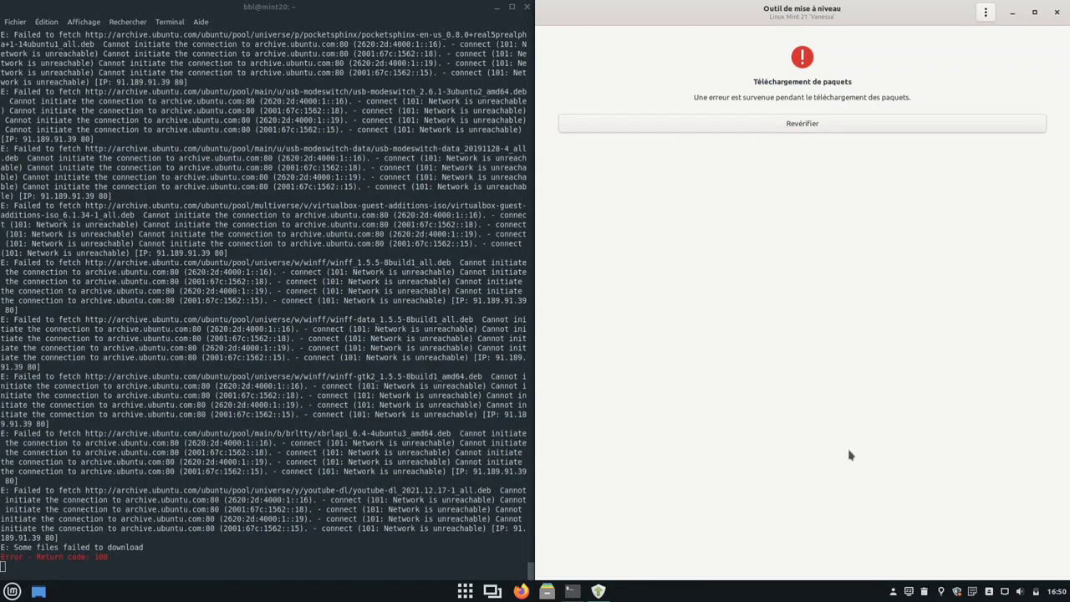
click(799, 131)
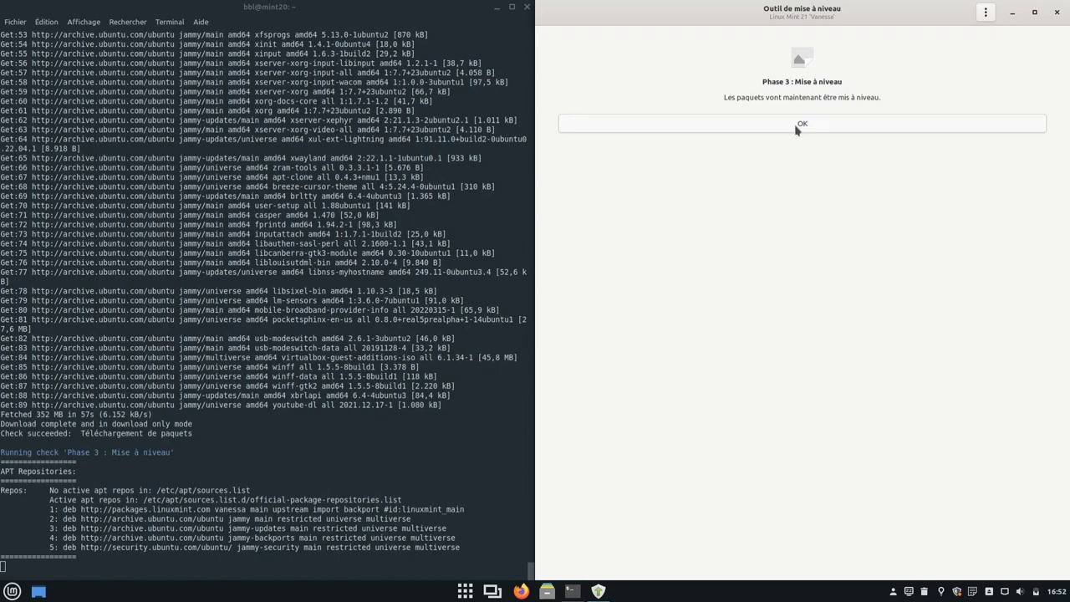
Step: Run the Phase 3 package upgrade and remove the listed orphan packages
click(798, 123)
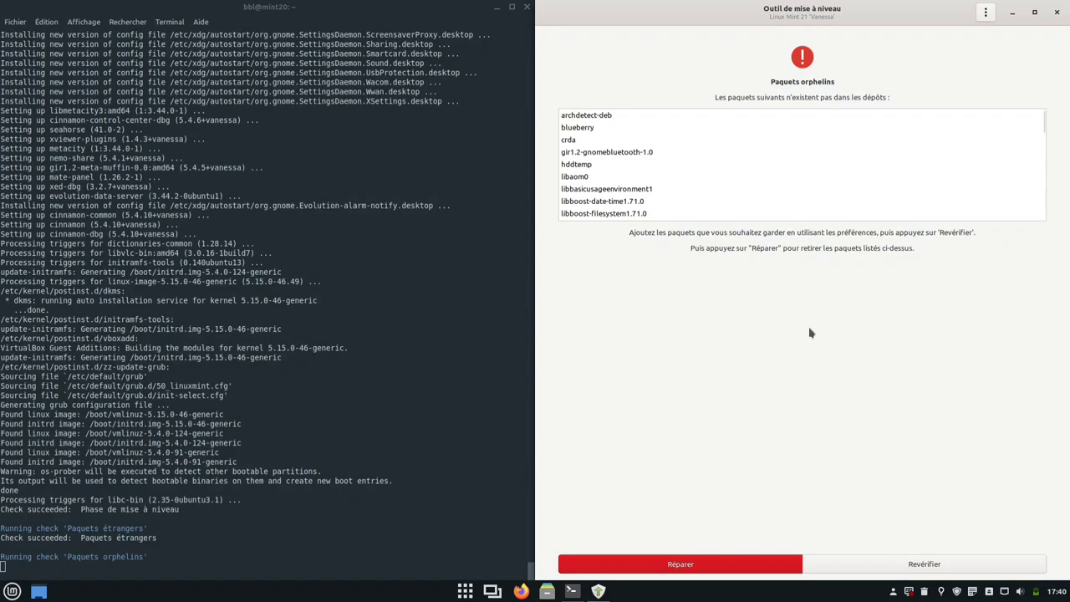
click(771, 567)
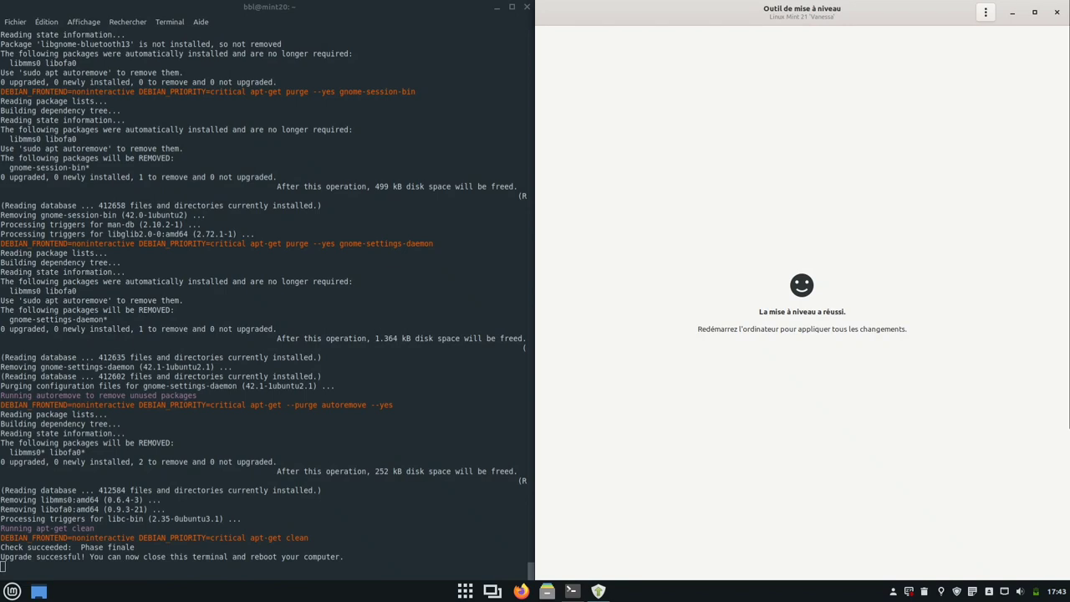
Step: Close the terminal despite its active process and restart the computer
click(527, 9)
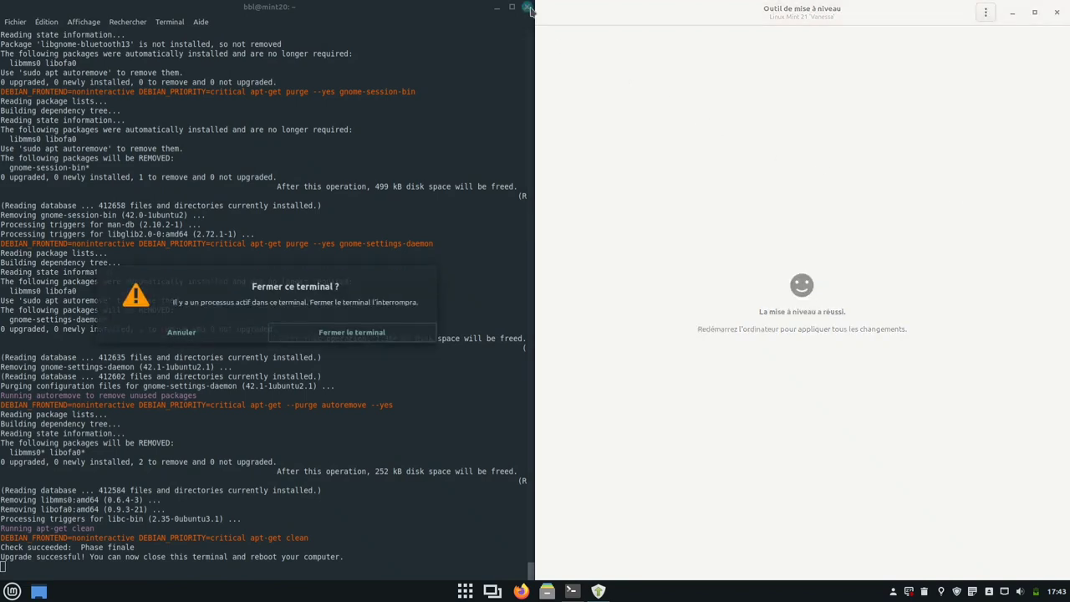
click(385, 334)
click(12, 591)
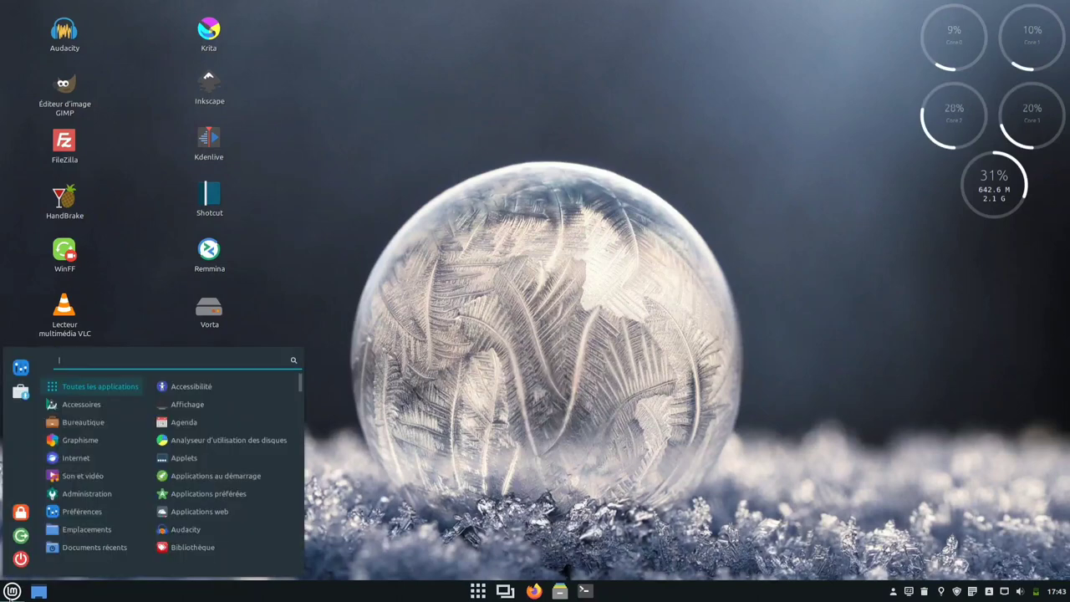
click(20, 568)
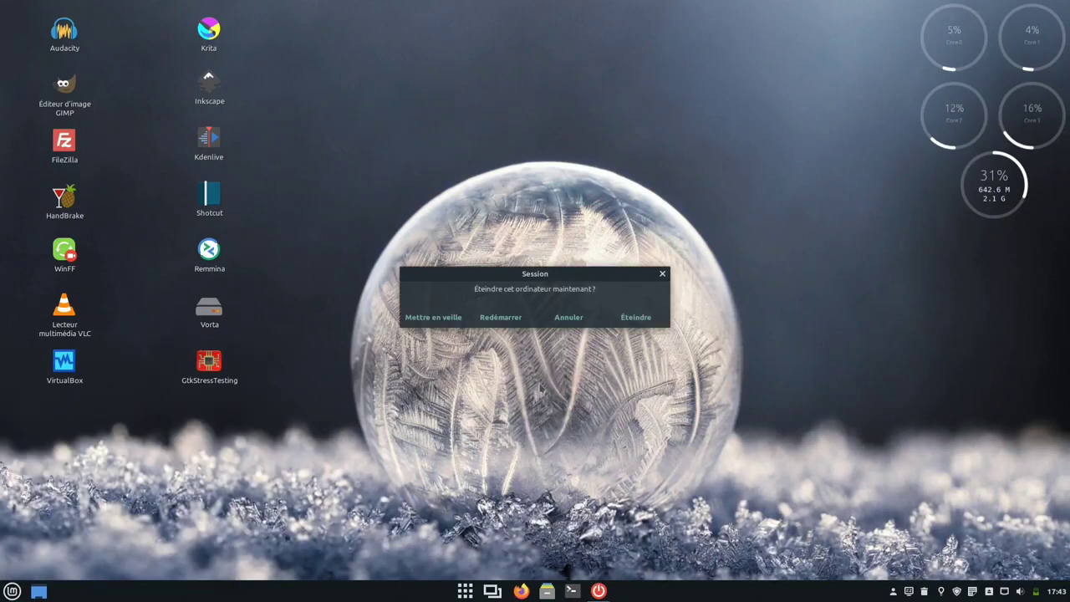
click(502, 318)
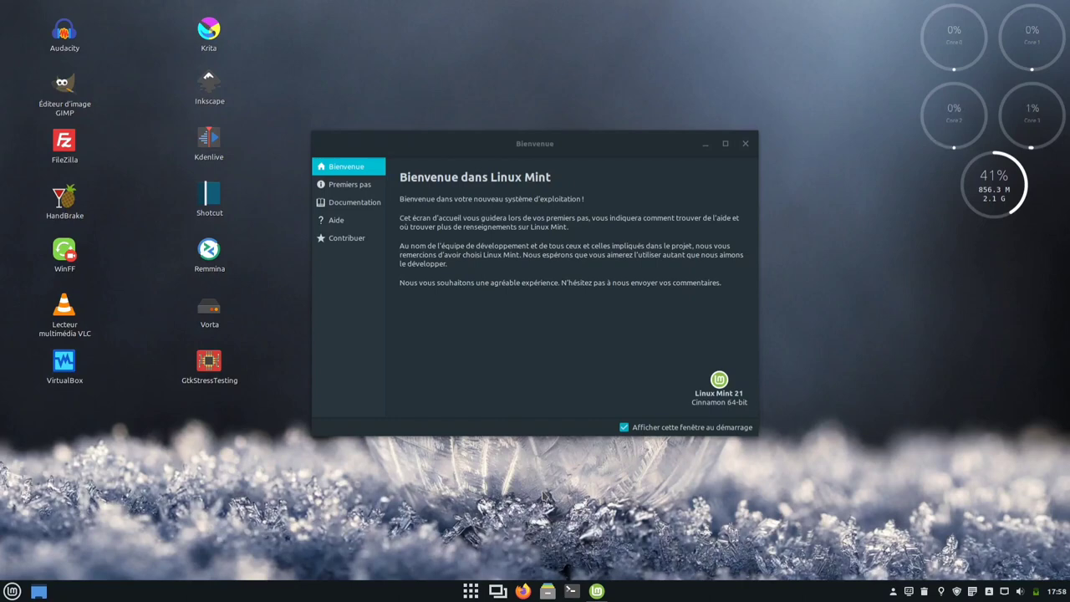
Step: Open the software sources from the Update Manager, authenticating with the account password
click(958, 592)
click(201, 126)
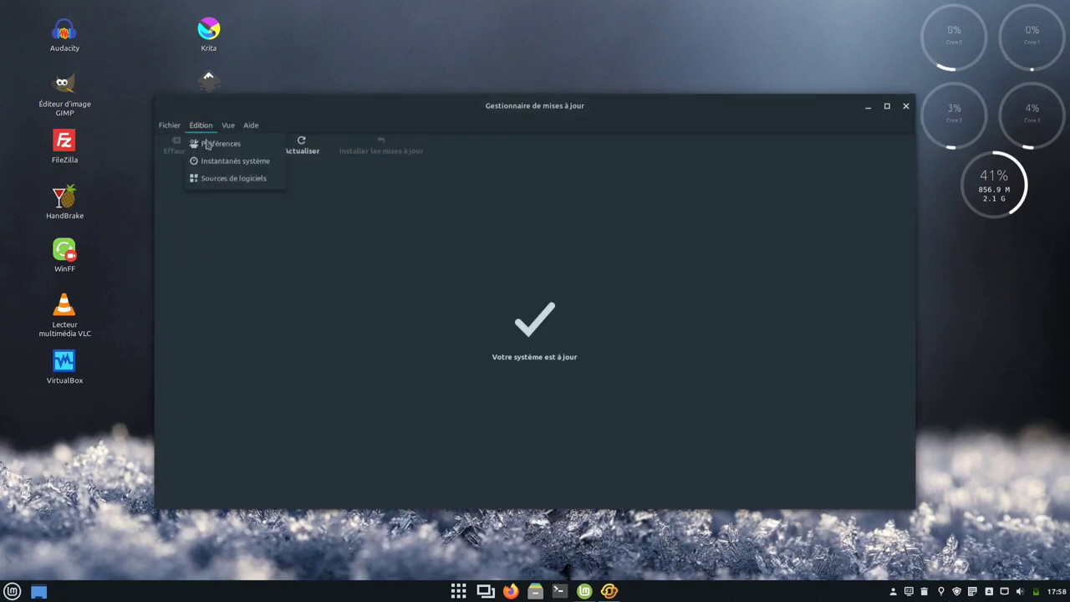
click(228, 178)
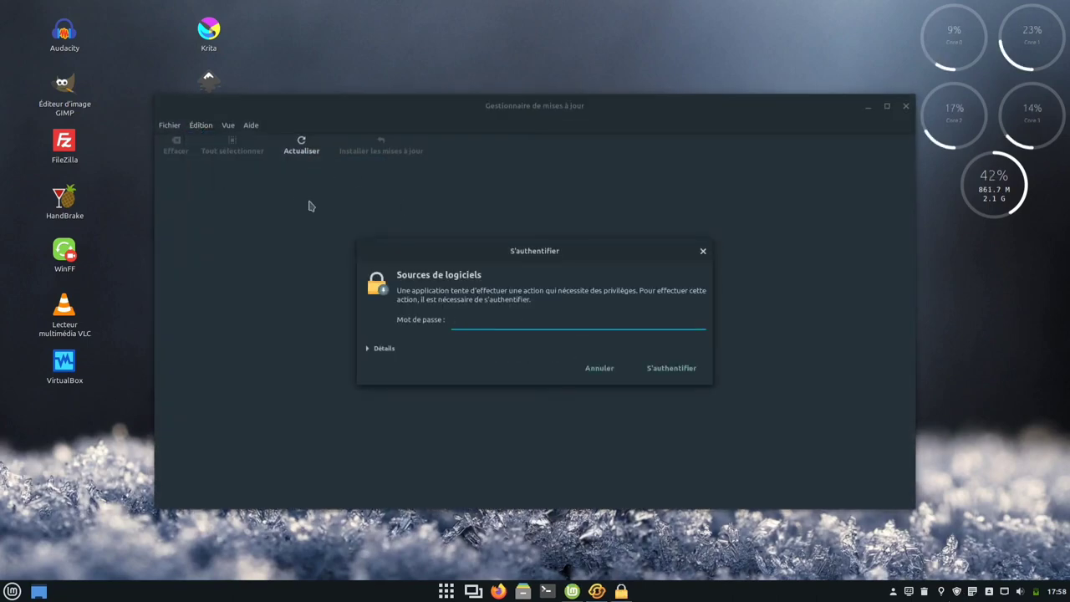
text(*******)
key(Return)
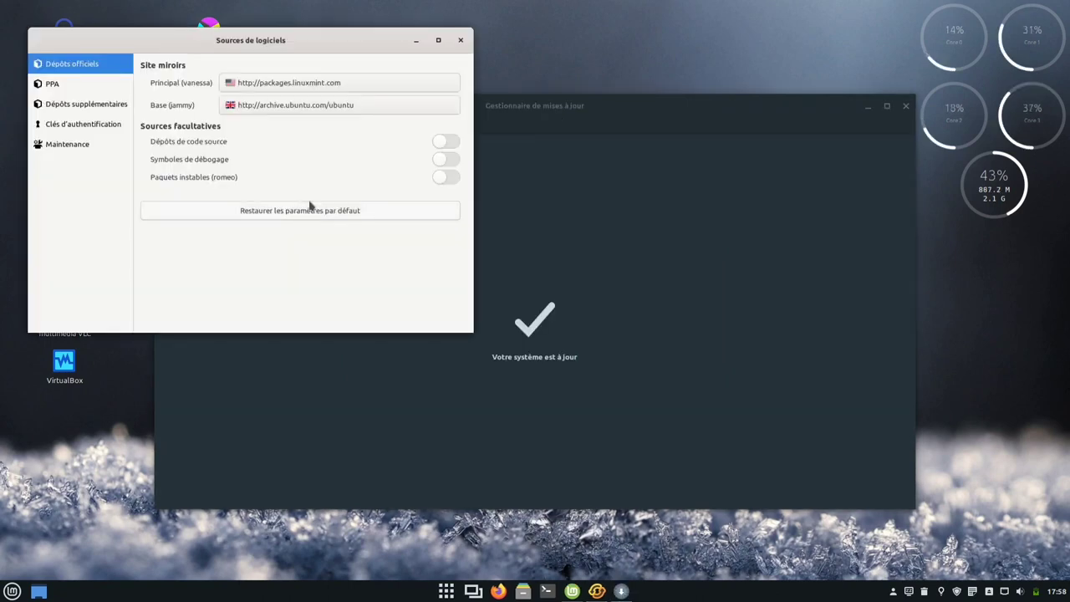
Step: Review the Maintenance options of the software sources, and close them, the Update Manager and the Welcome window
click(86, 147)
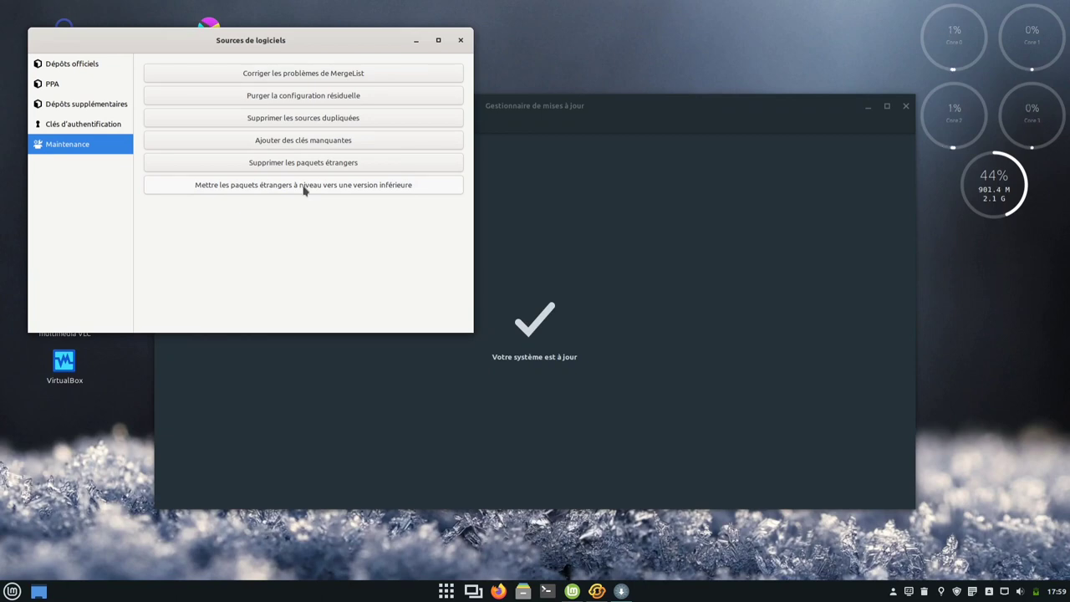
click(461, 40)
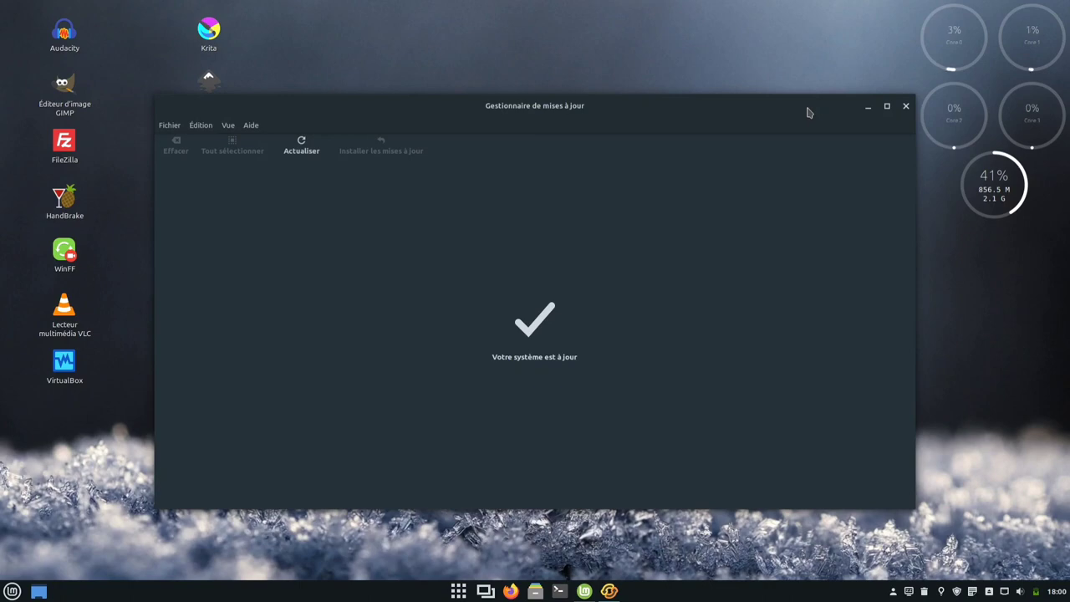
click(906, 106)
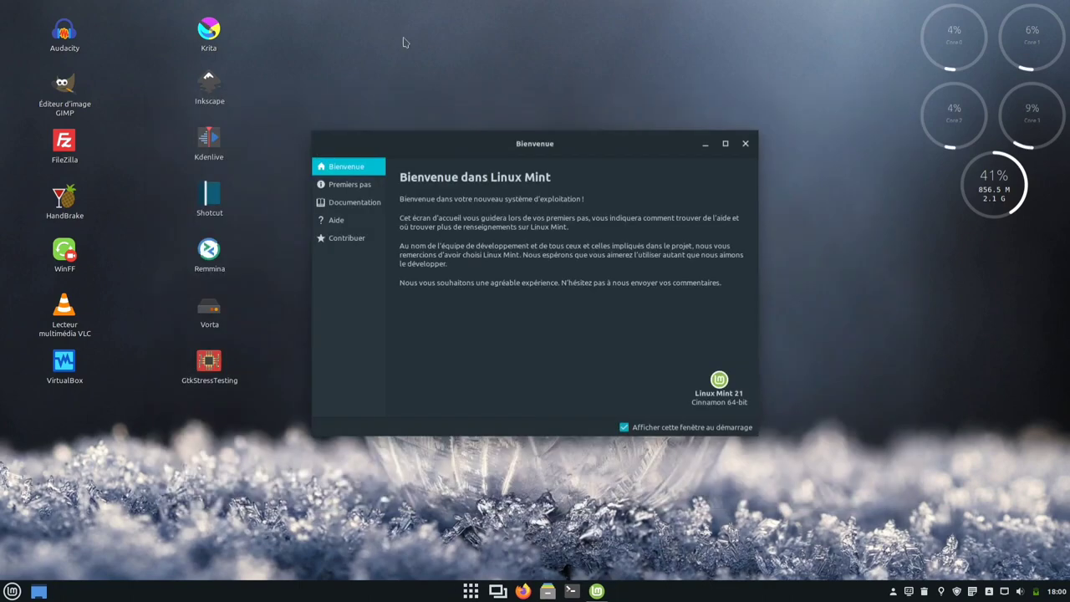
click(745, 143)
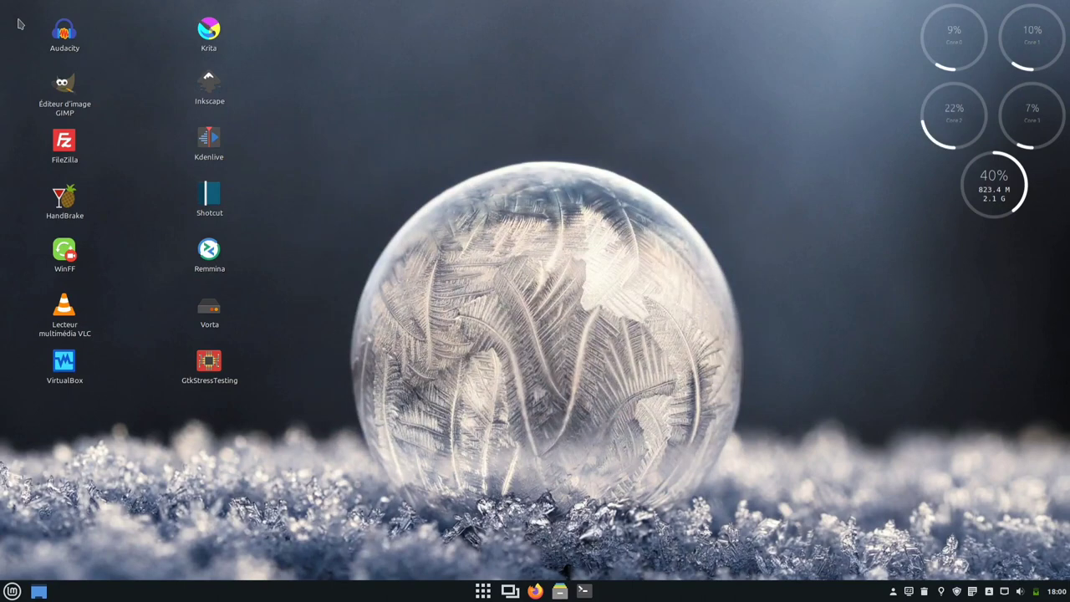
Step: Test the installed desktop applications by launching GIMP, Krita, Shotcut and GtkStressTesting, closing GtkStressTesting at the end
drag(18, 20, 109, 413)
drag(158, 22, 270, 445)
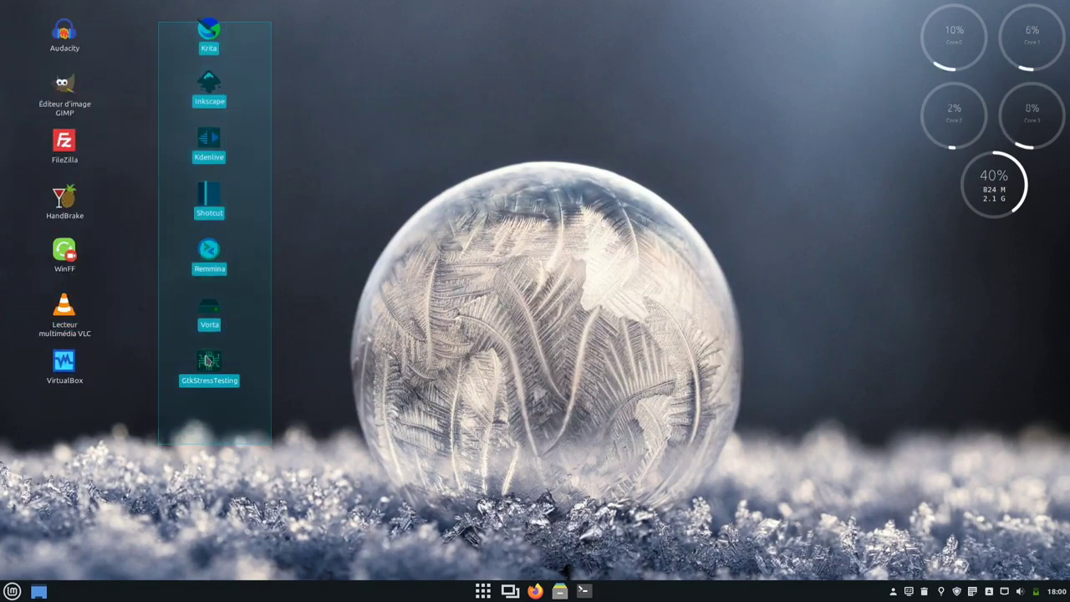
double_click(65, 88)
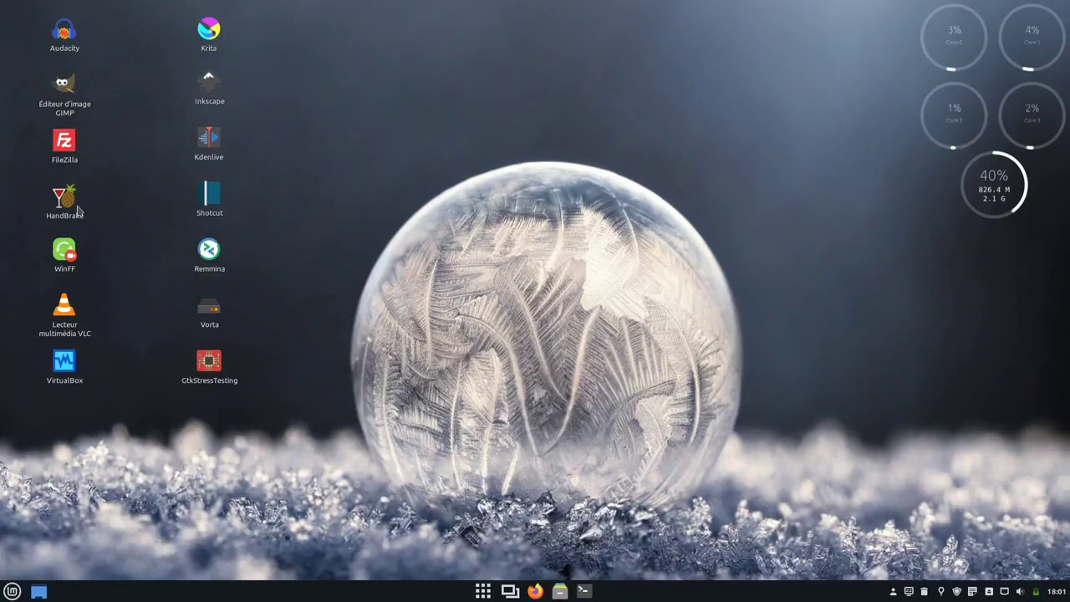
double_click(209, 32)
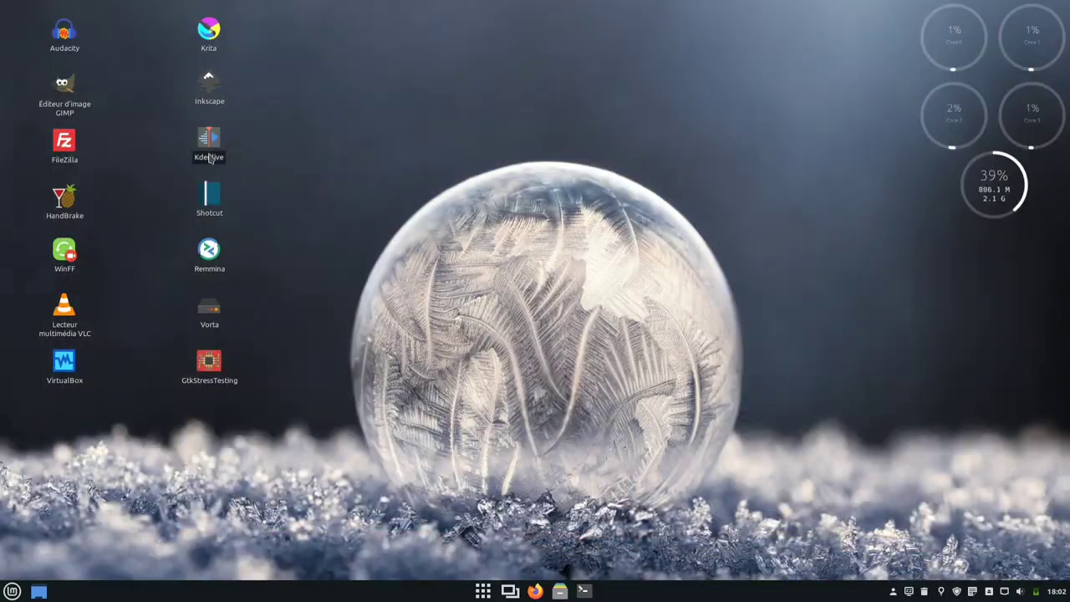
double_click(209, 194)
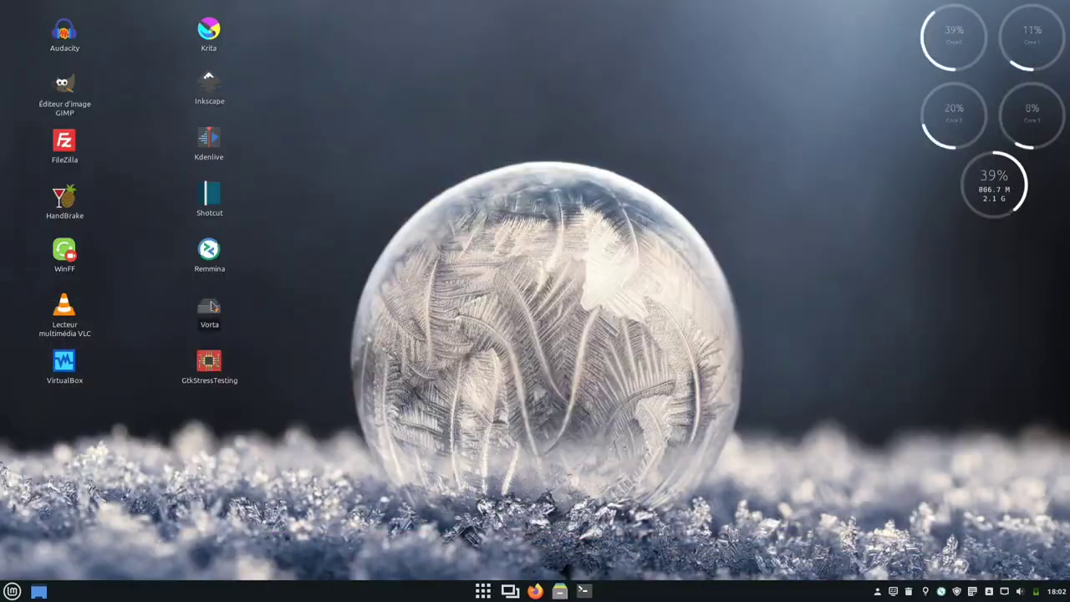
double_click(209, 364)
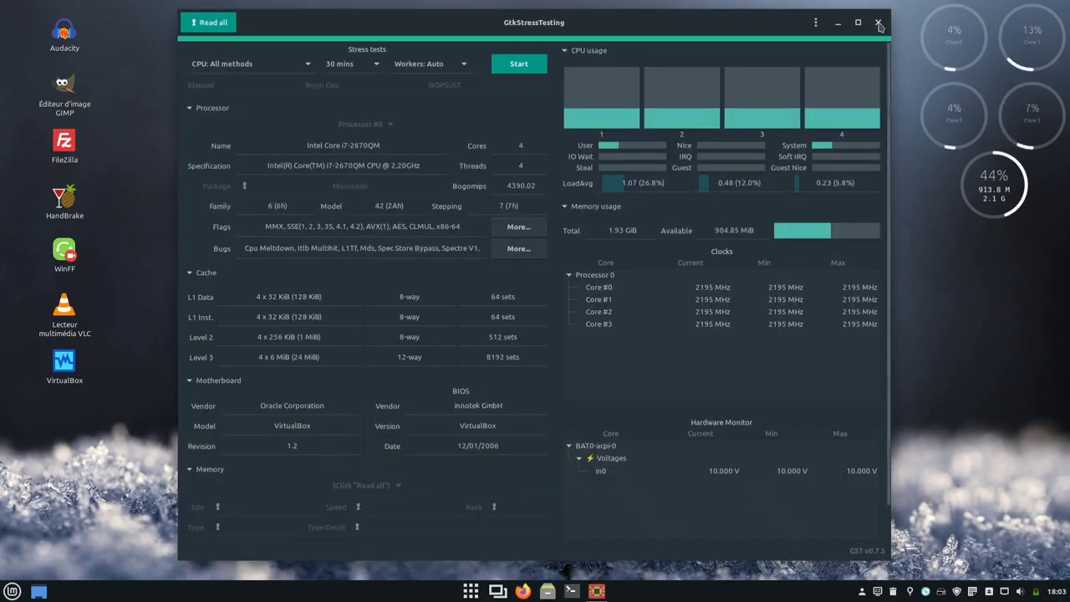
click(878, 23)
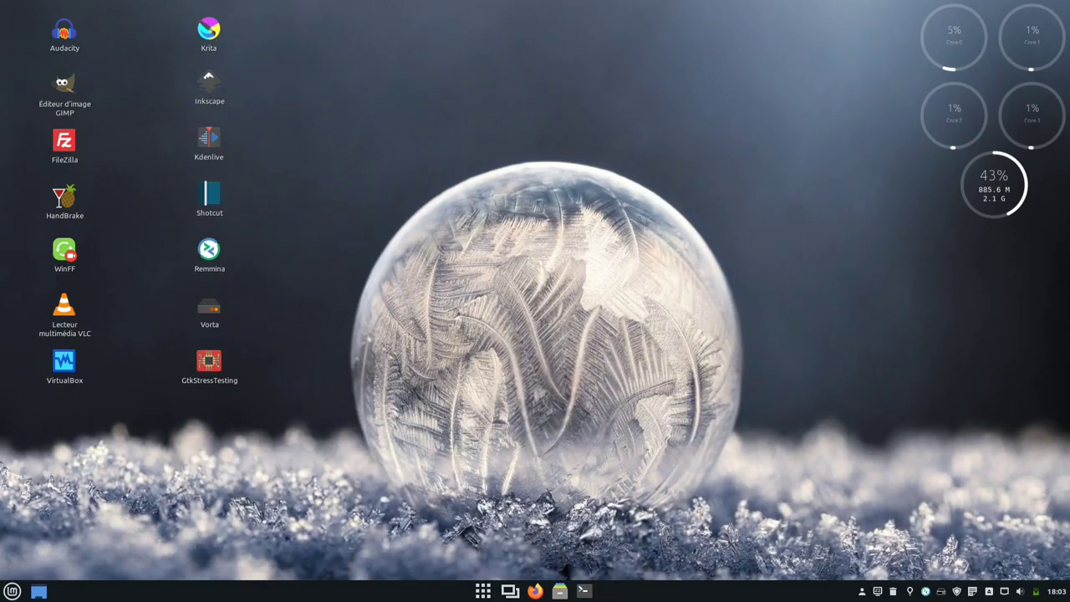